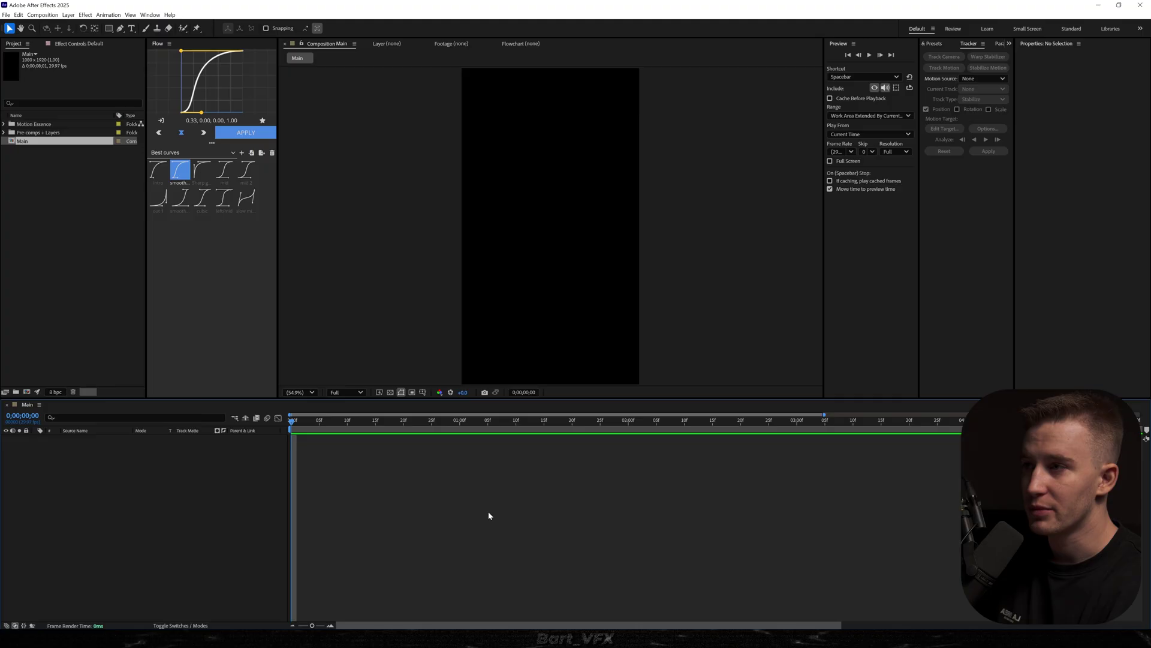
Draw a short horizontal straight line with the Pen tool near the centre of the Main composition.
key(ctrl+k)
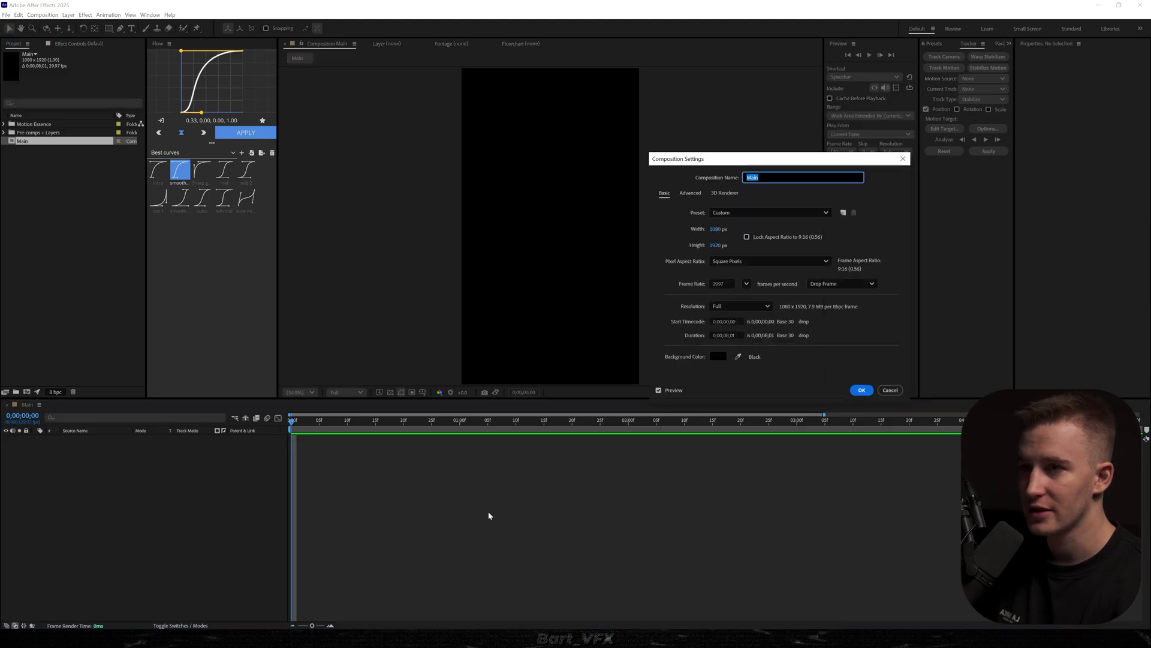
key(Escape)
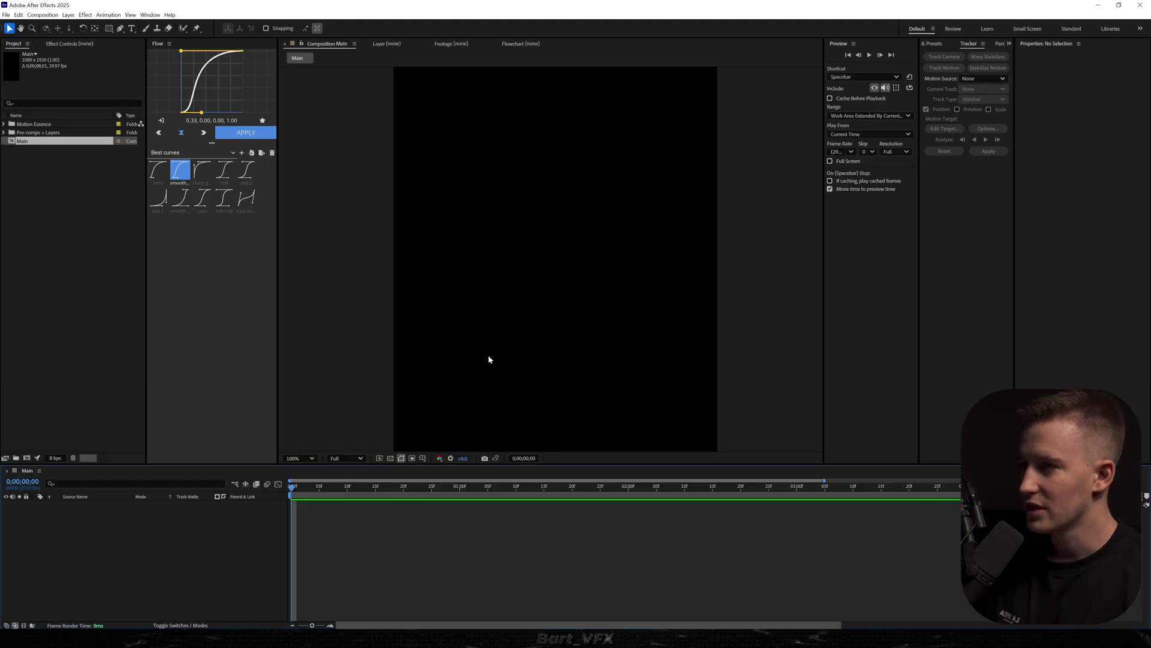
click(121, 28)
click(532, 269)
click(568, 269)
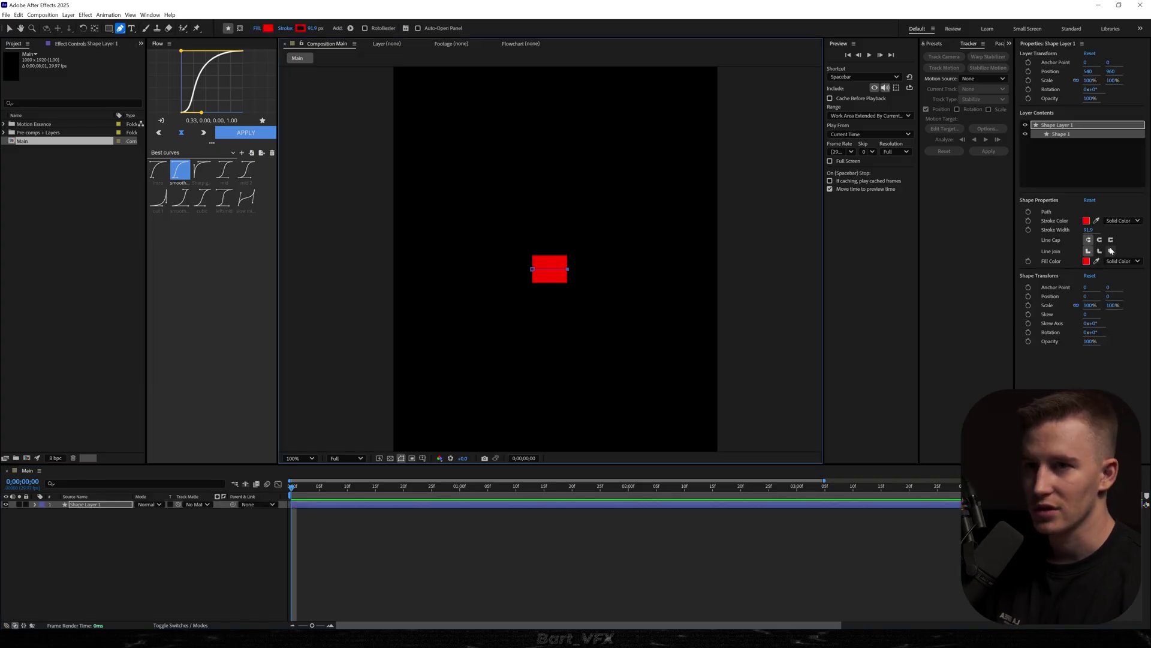
Remove the line's fill, make its stroke white (FFFFFF) and set the stroke width to 47 px.
click(1123, 264)
click(1119, 253)
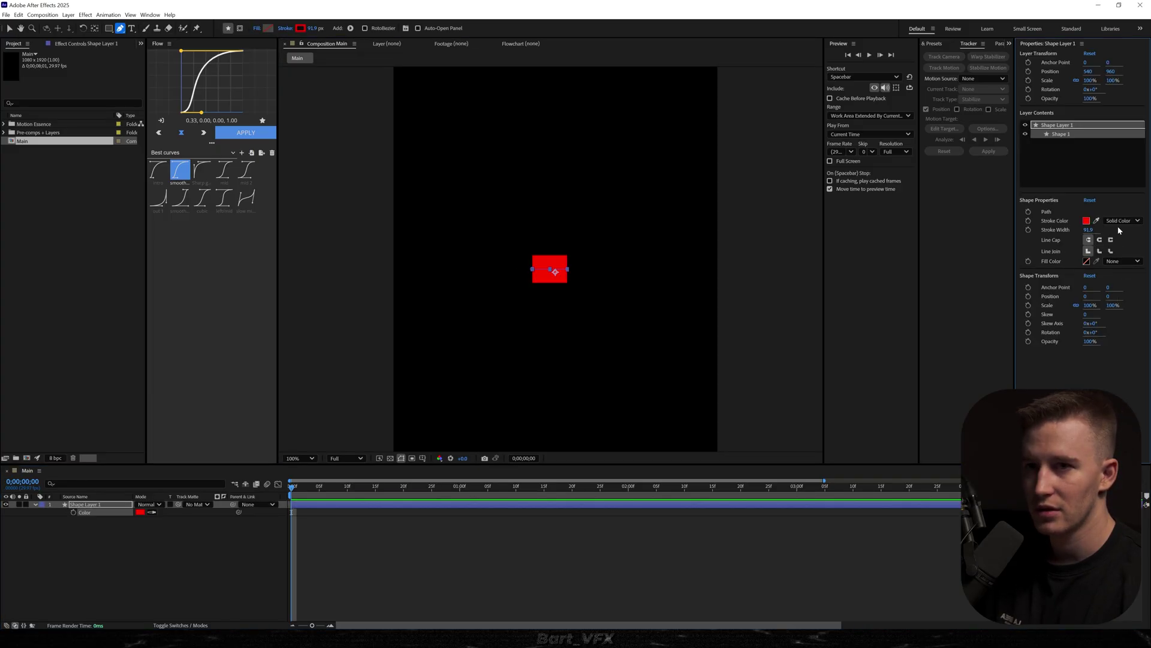
click(1087, 220)
drag(172, 326, 74, 208)
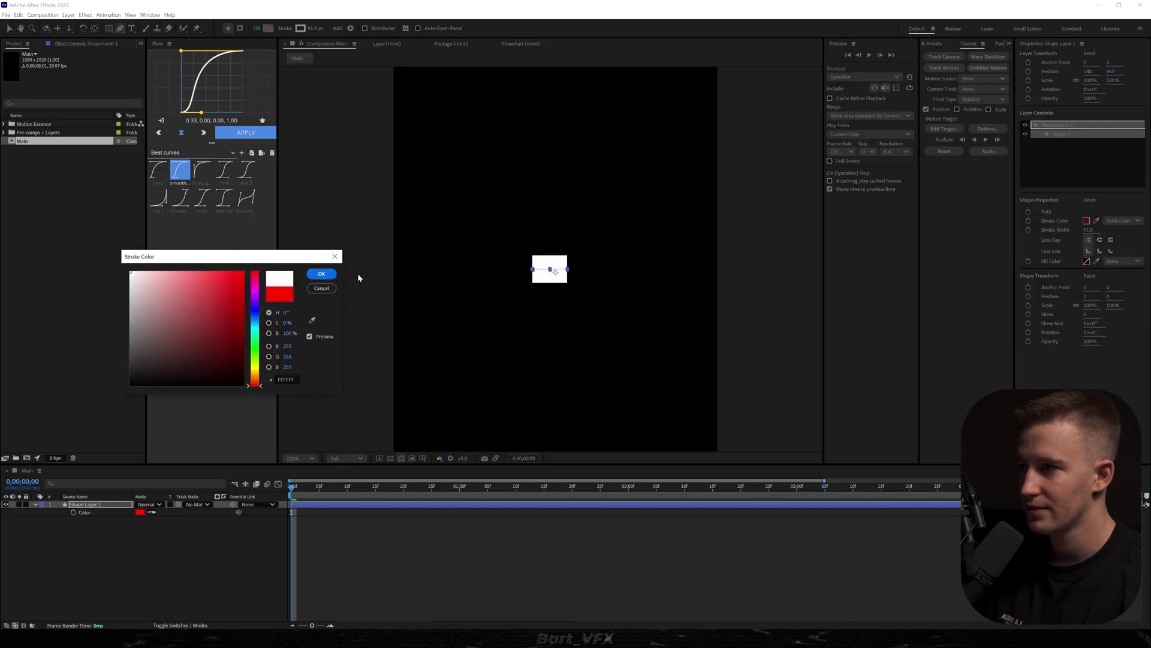
click(319, 275)
drag(1089, 232, 1060, 240)
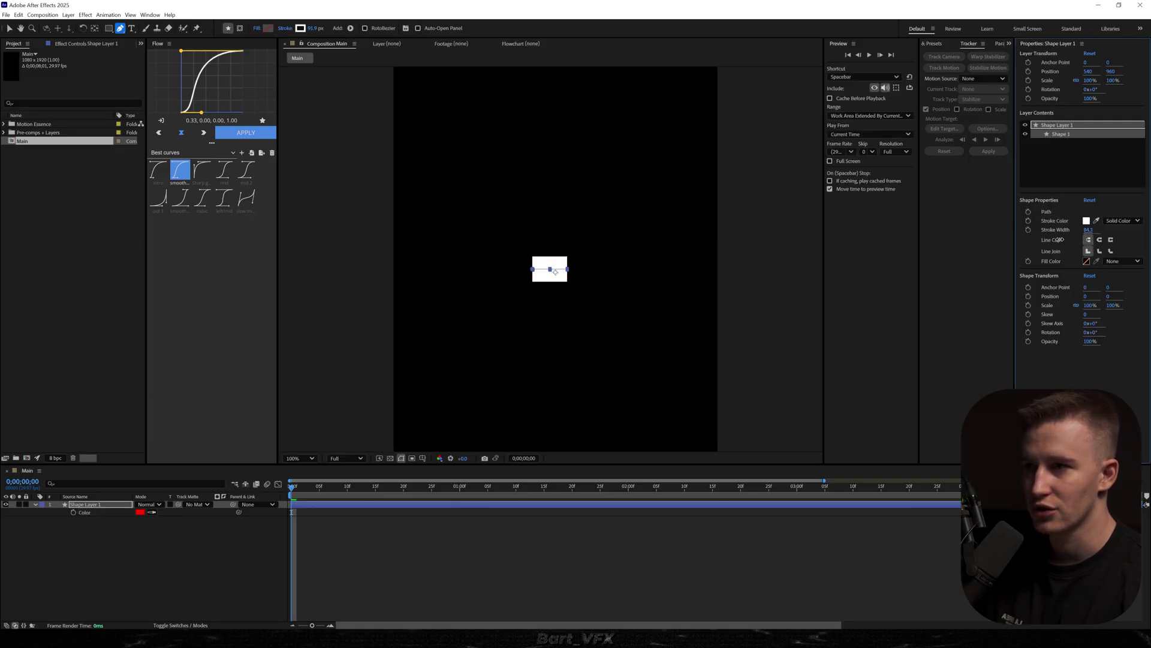
drag(941, 259, 947, 259)
Centre the line's anchor point and the line in the composition, then shift the line left of centre.
key(ctrl+alt+Home)
key(ctrl+Home)
key(v)
click(535, 271)
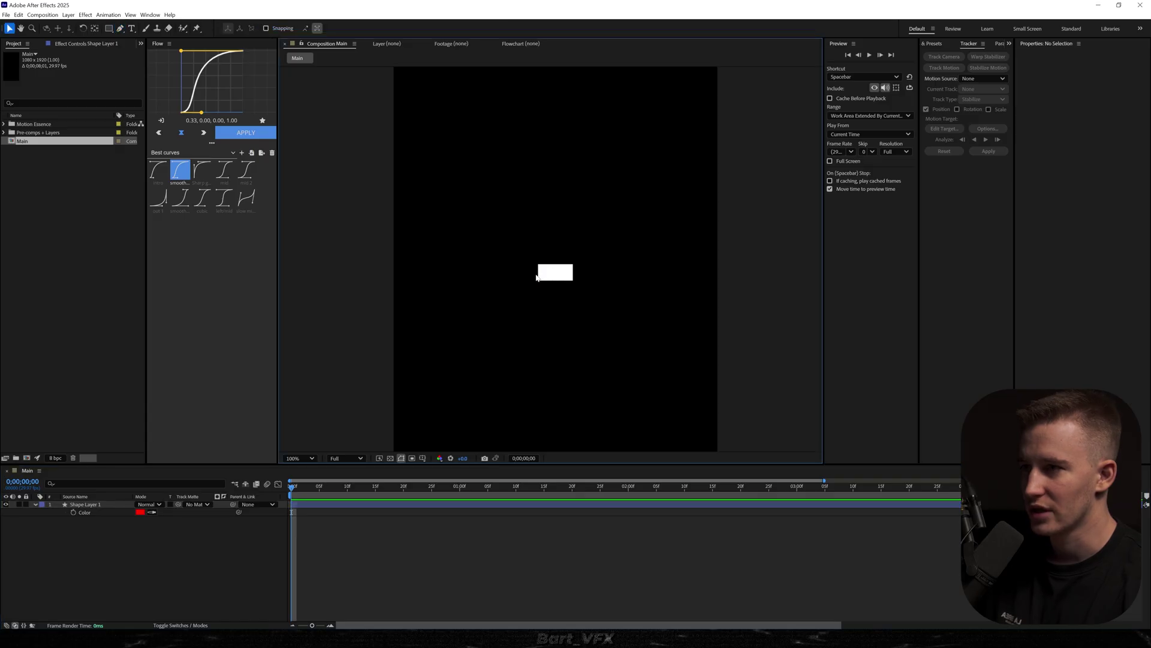
drag(561, 275, 541, 275)
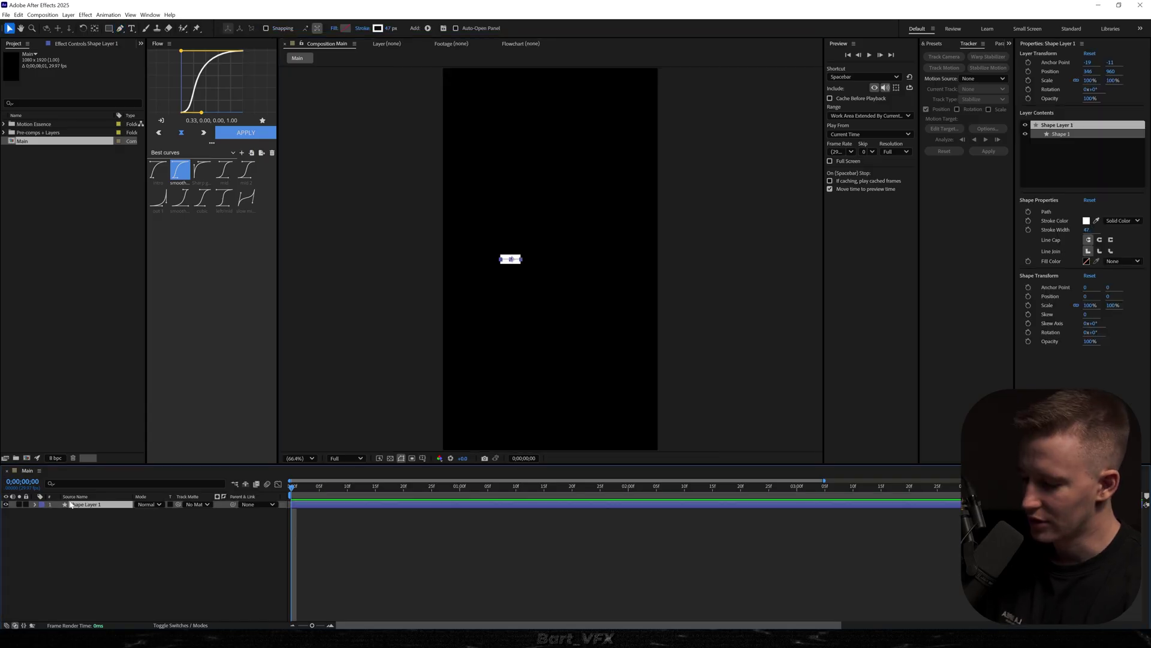
Rename the shape layer as Line and add Trim Paths to its contents.
text(e)
key(Return)
click(35, 504)
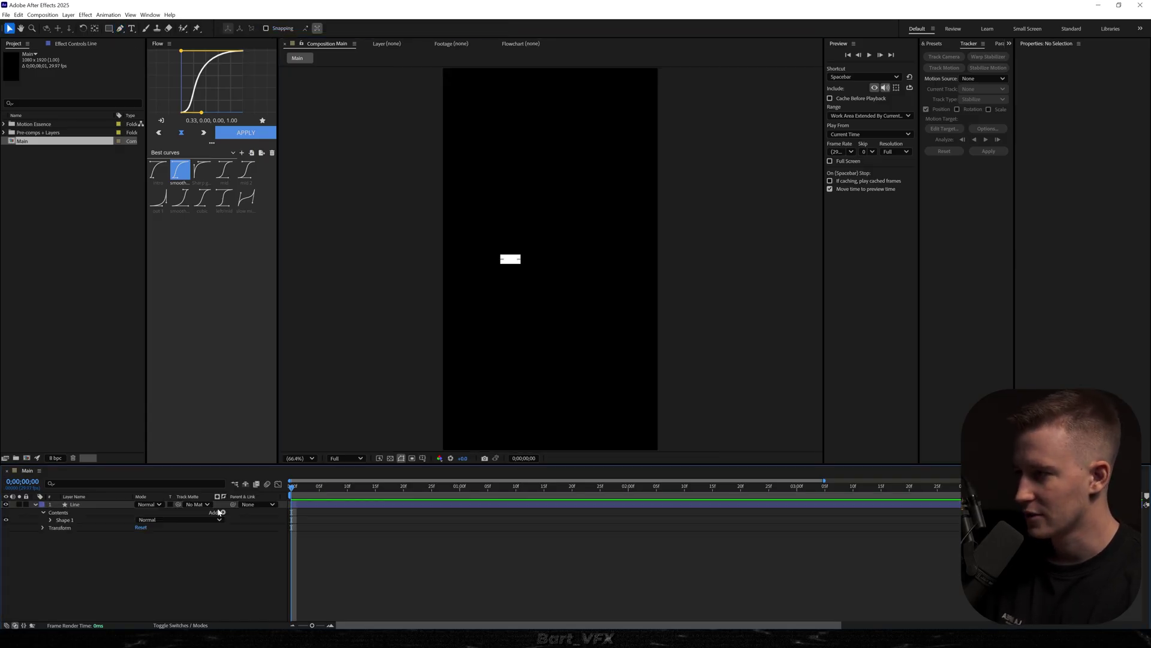
click(224, 512)
click(190, 455)
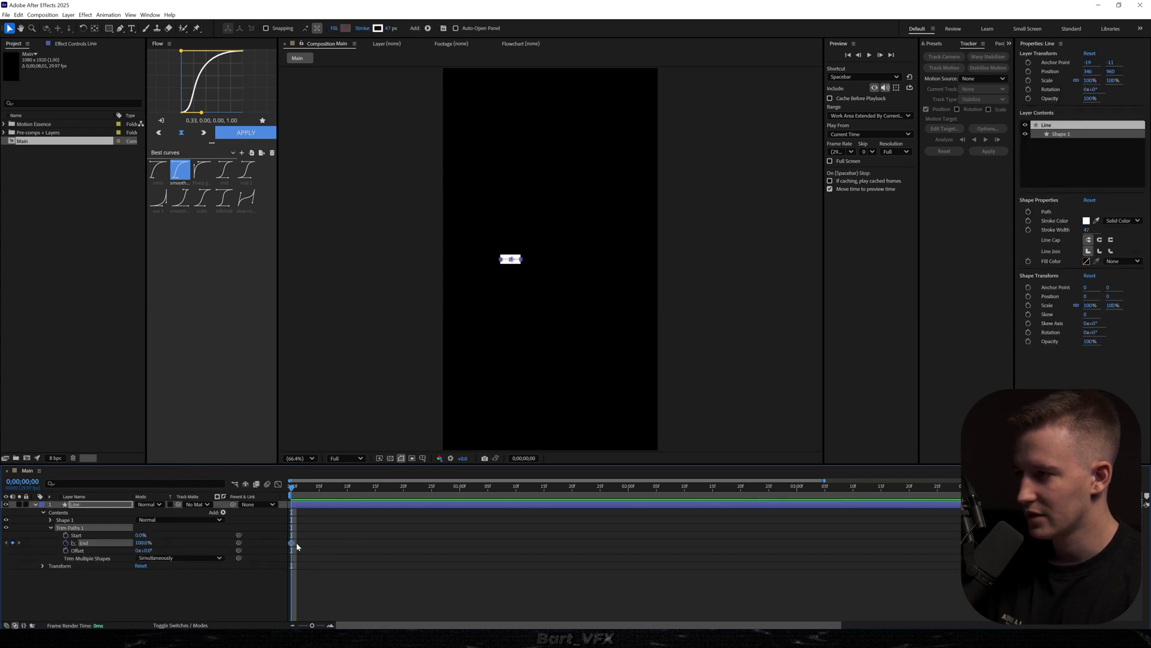
Keyframe the Trim Paths End from 0% at the first frame to 100% about 26 frames in, and preview it.
drag(292, 542, 438, 542)
drag(142, 543, 39, 552)
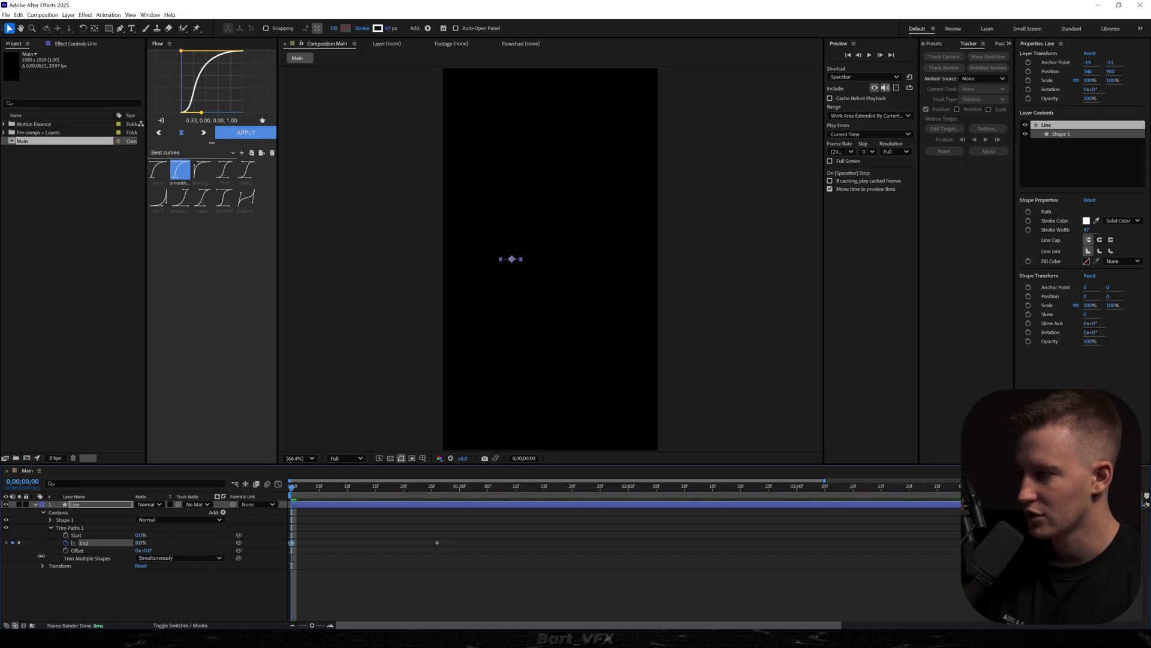
key(space)
key(space)
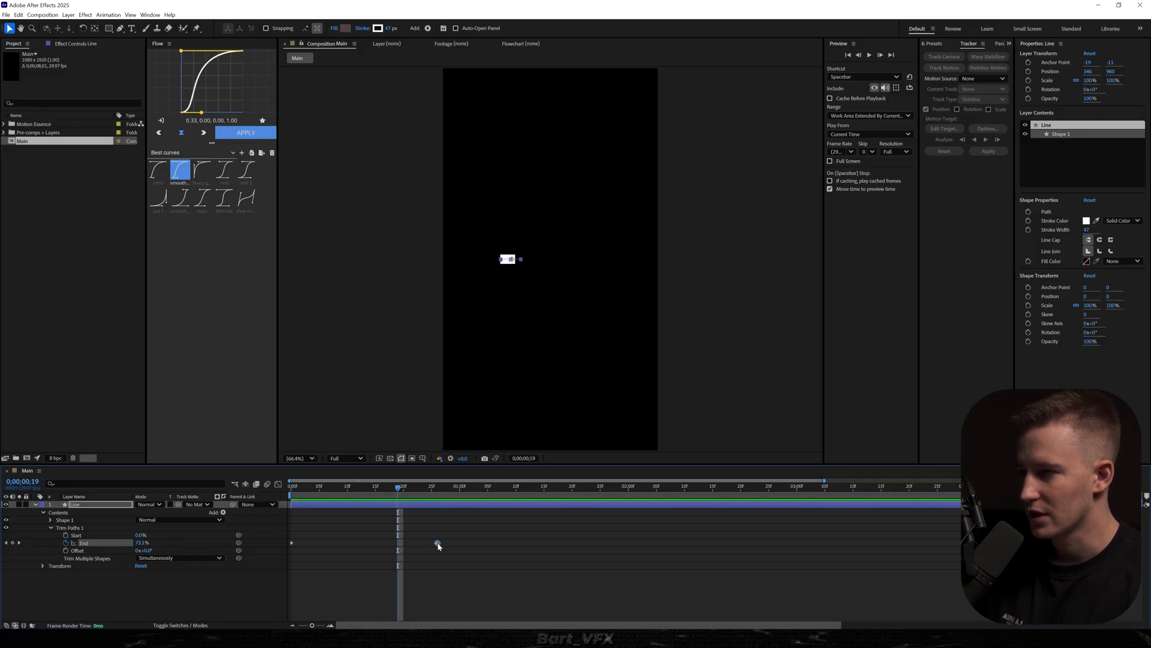
Ease both End keyframes with the Flow curve 0.74, 0.00, 0.18, 1.00 and shorten the line's animation to about 18 frames.
drag(434, 542, 287, 546)
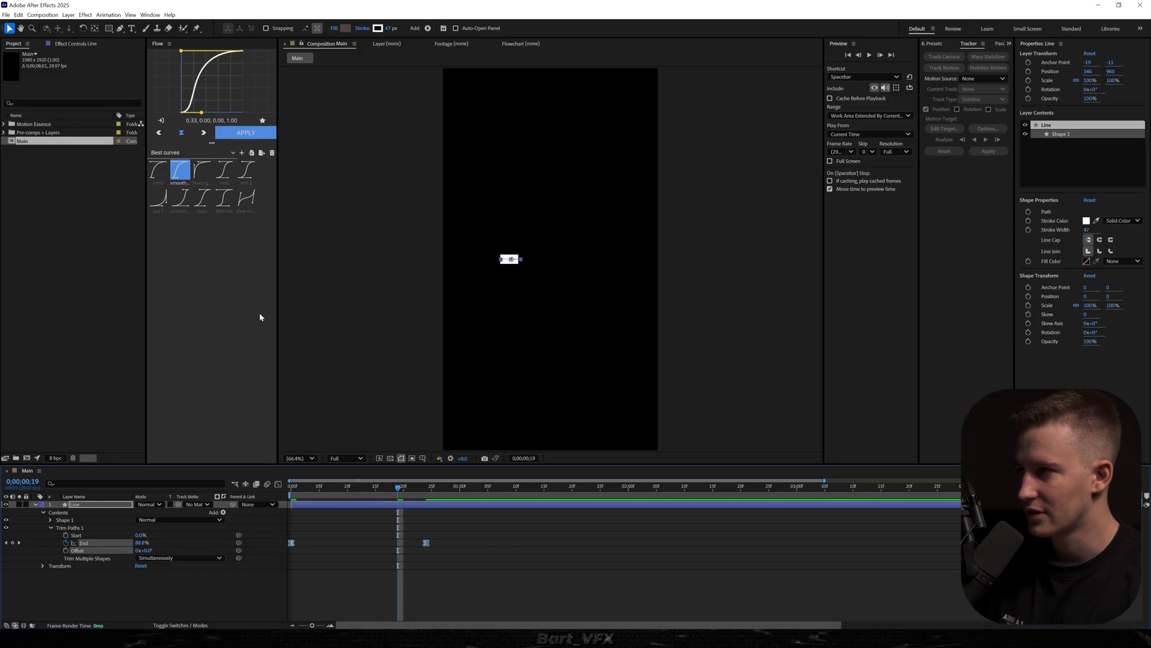
click(228, 170)
click(228, 170)
click(245, 133)
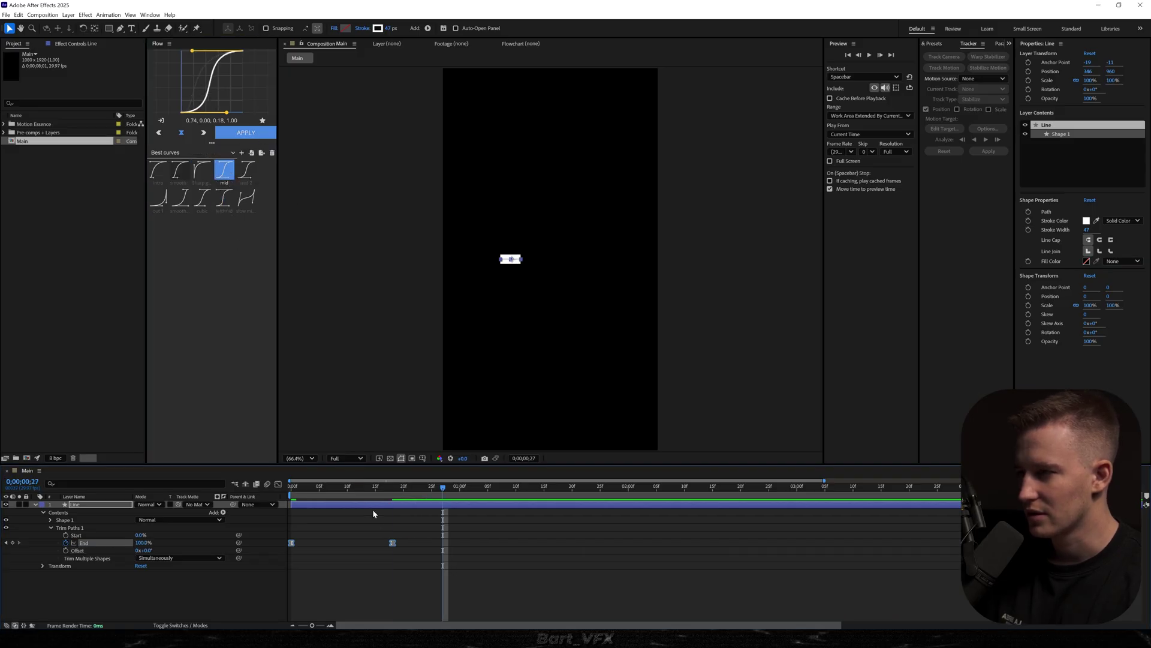
drag(364, 489, 256, 514)
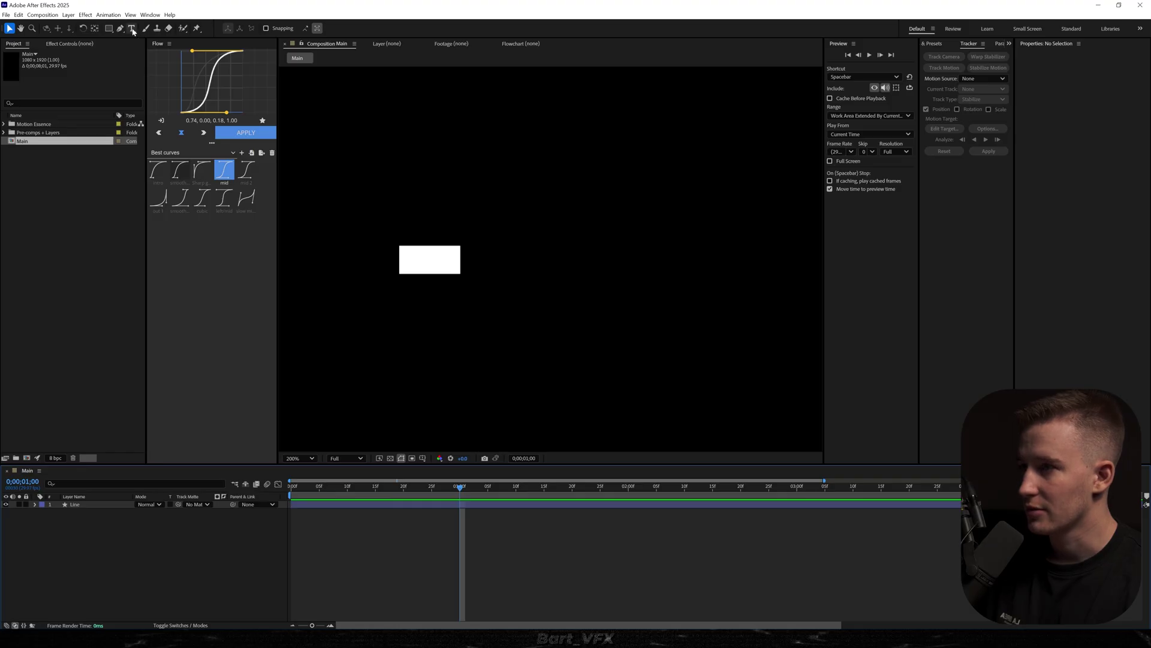
Add the text "skill" to the right of the white line and set its font size to 256.5 px.
click(132, 28)
key(ctrl+alt+shift+t)
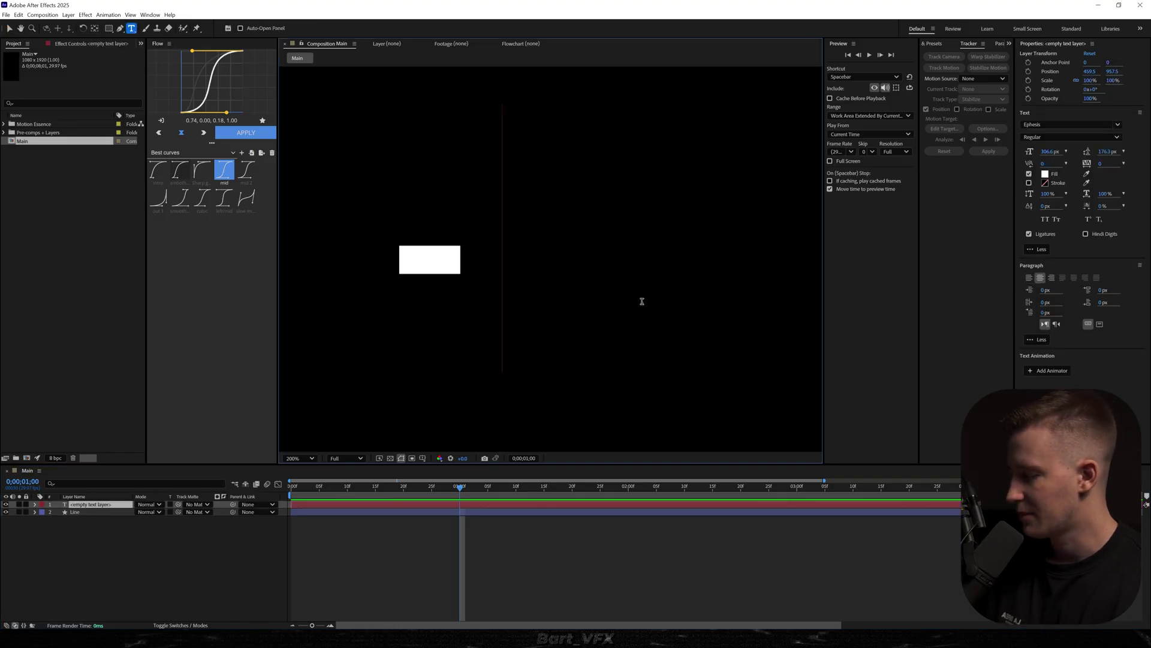
text(skillv)
drag(555, 283, 600, 282)
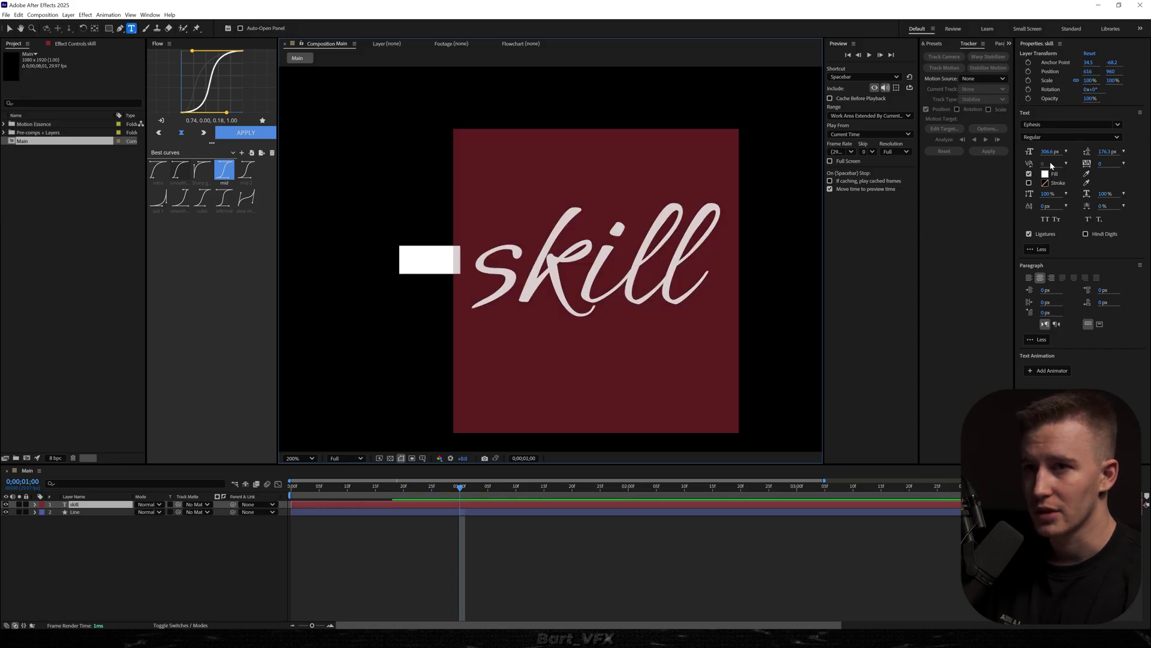
drag(1051, 151, 1042, 151)
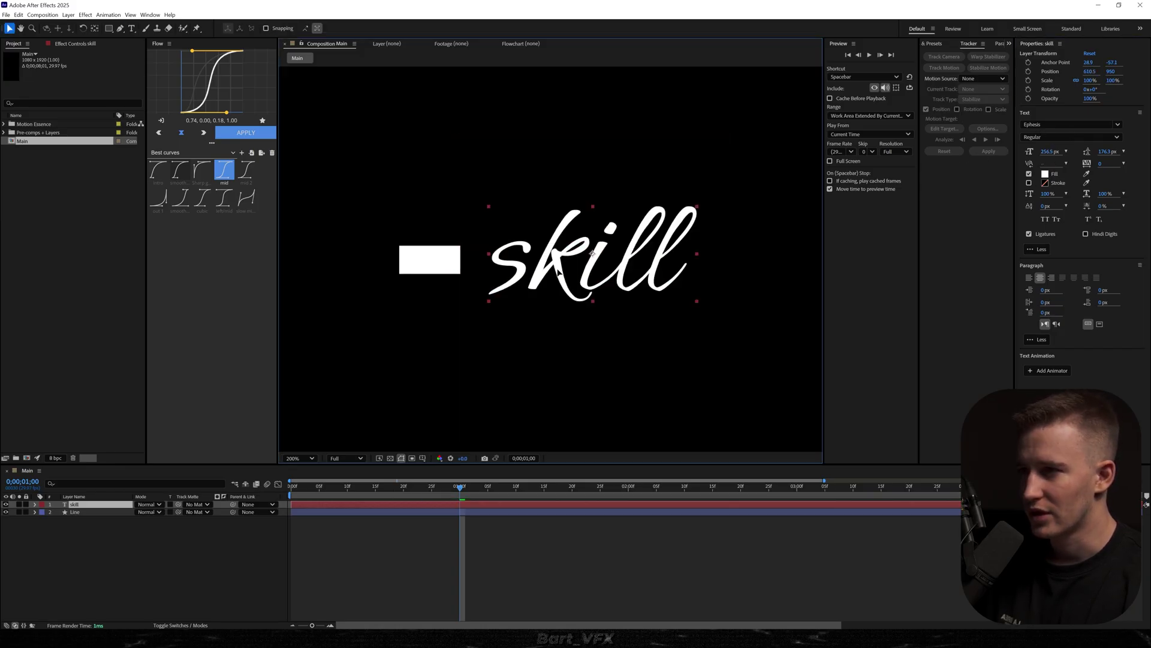
Add an Opacity text animator to the skill layer and set its opacity to 0%.
drag(360, 487, 288, 487)
key(comma)
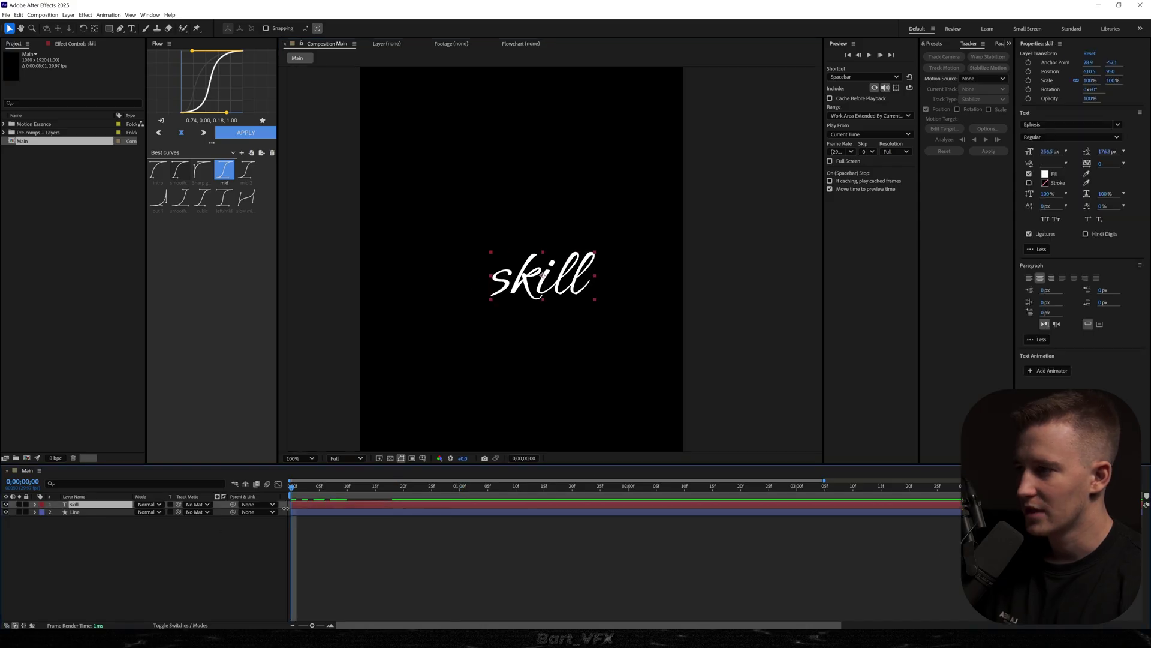
click(34, 505)
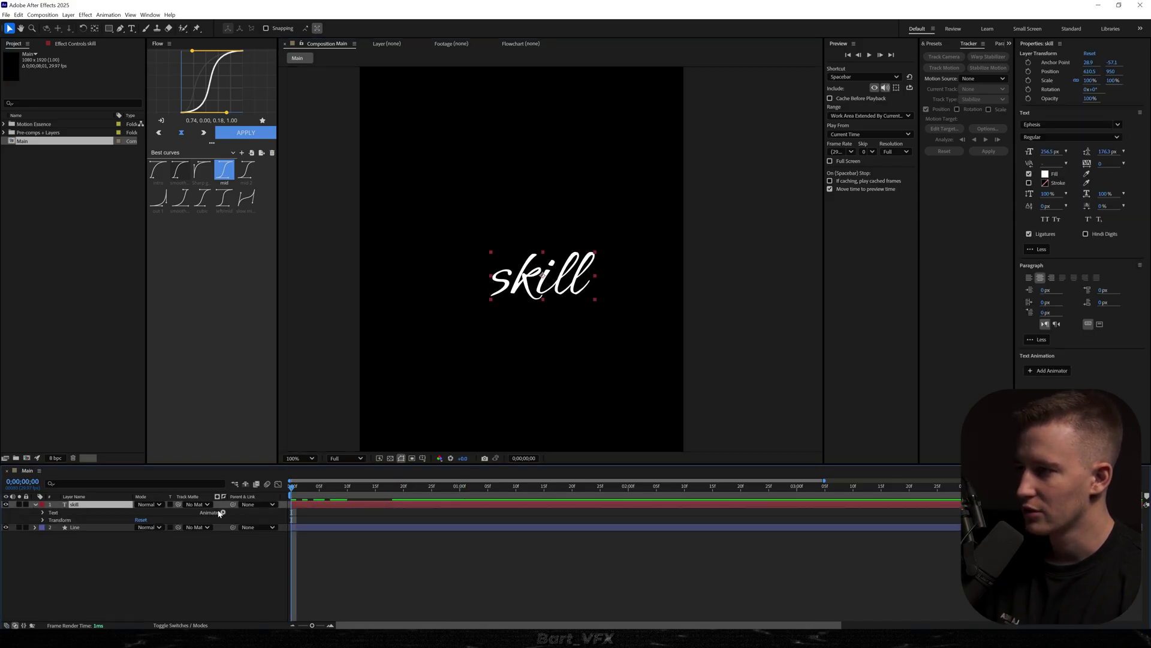
click(220, 513)
click(269, 405)
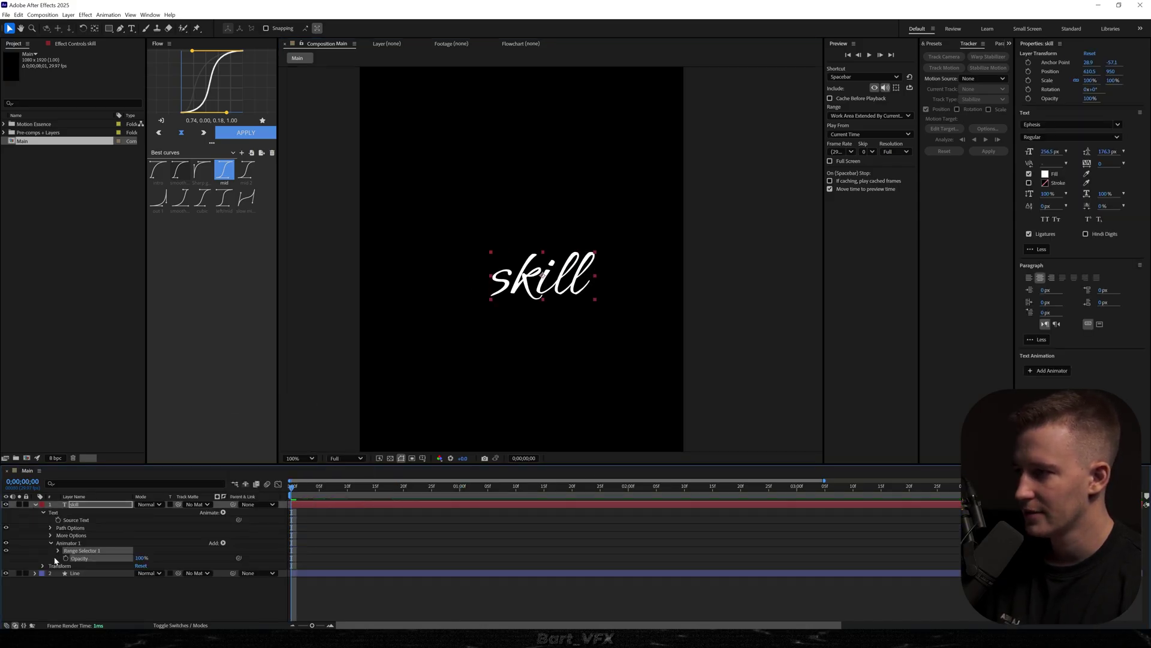
drag(142, 558, 35, 566)
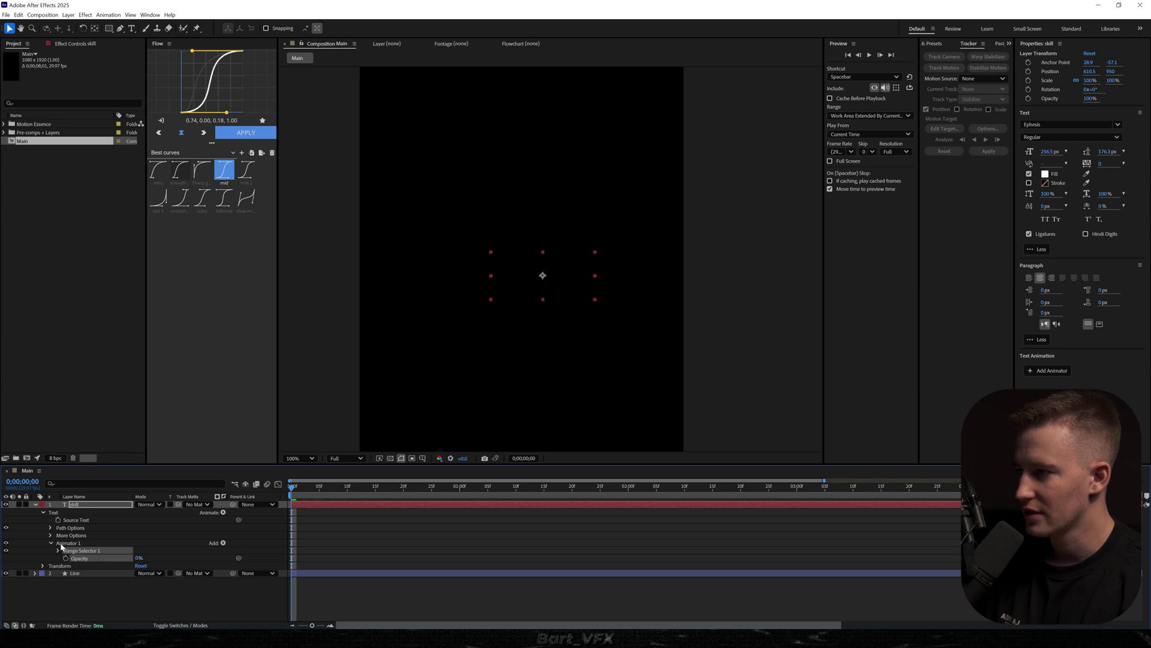
Keyframe the range selector's Start from 0% at the first frame to its maximum at 0;00;00;19, and preview the text reveal.
click(58, 550)
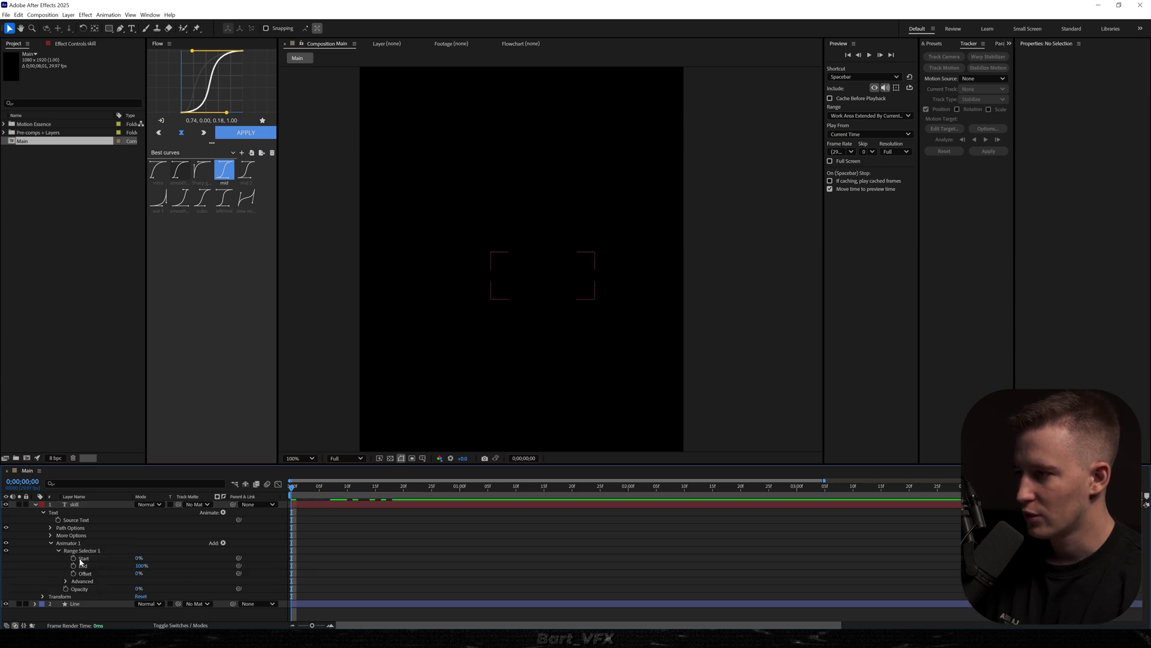
click(73, 557)
drag(328, 488, 398, 487)
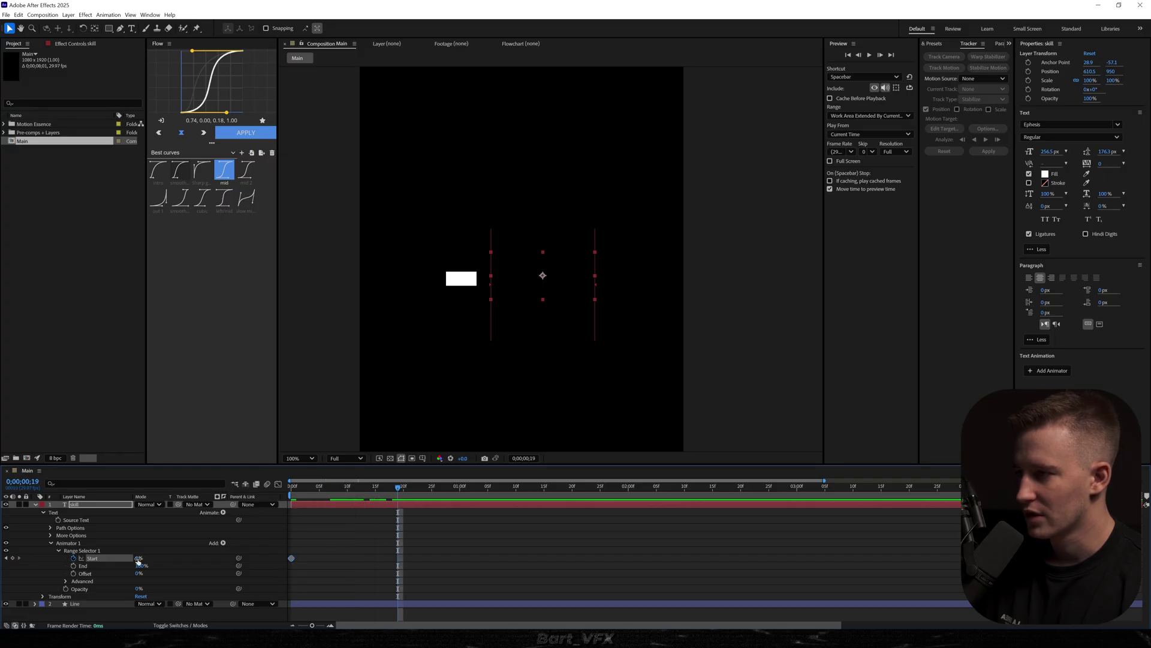
drag(138, 558, 362, 556)
drag(398, 488, 241, 497)
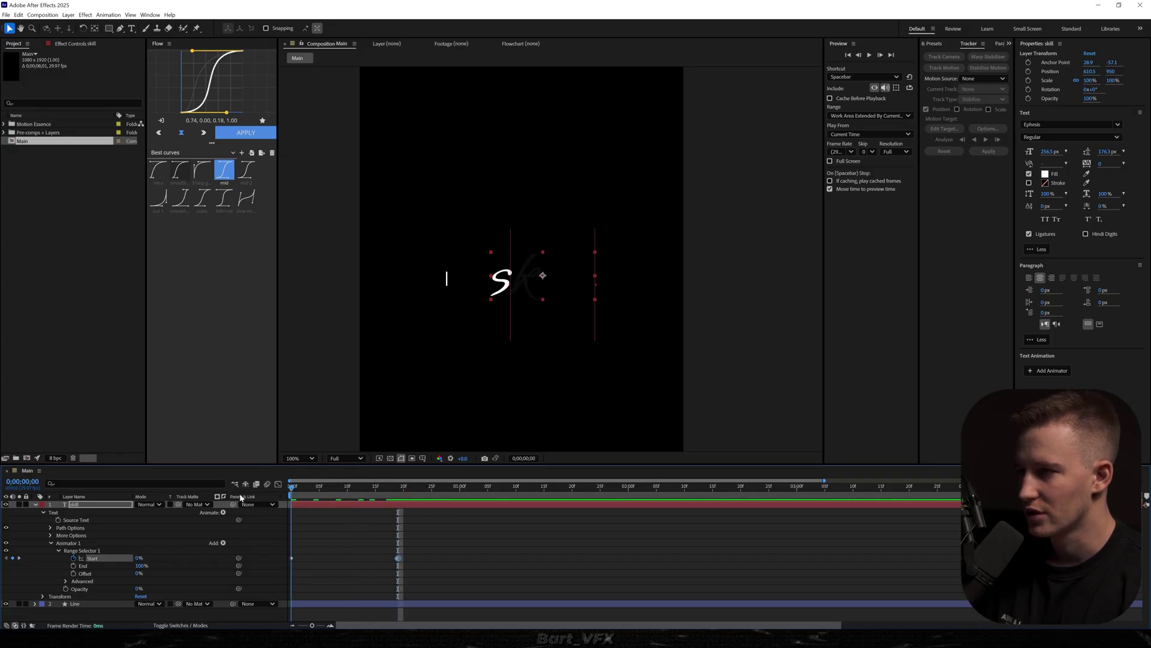
key(space)
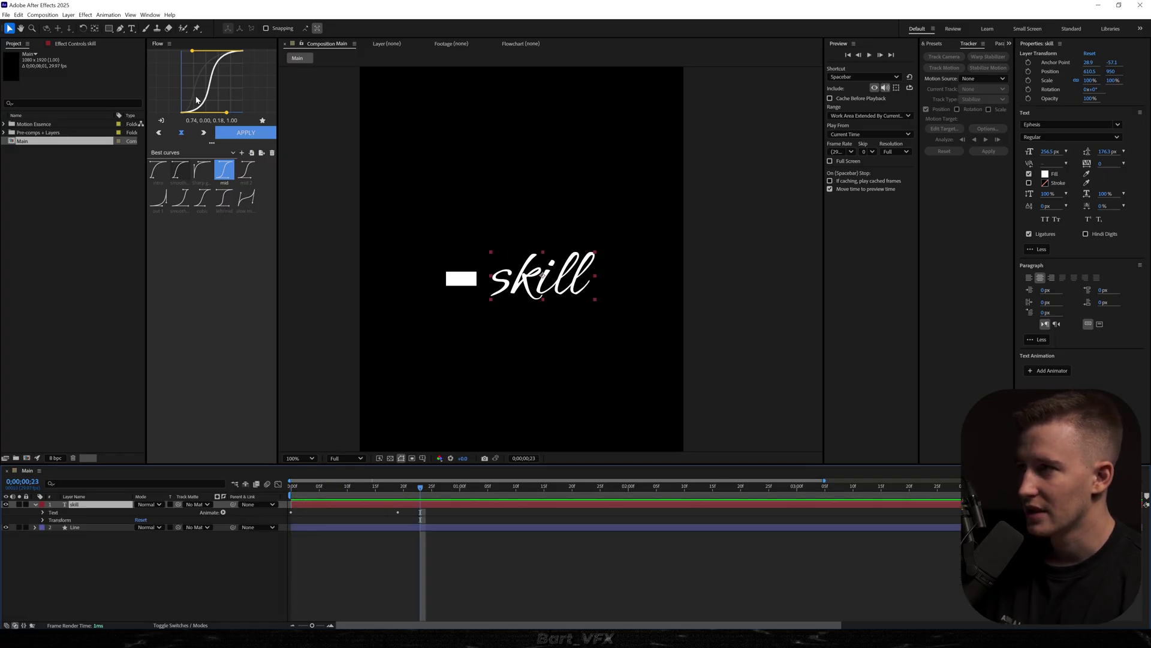
Mask the skill text with a rectangle ending within its last letters and set the mask feather to 101 pixels.
click(109, 28)
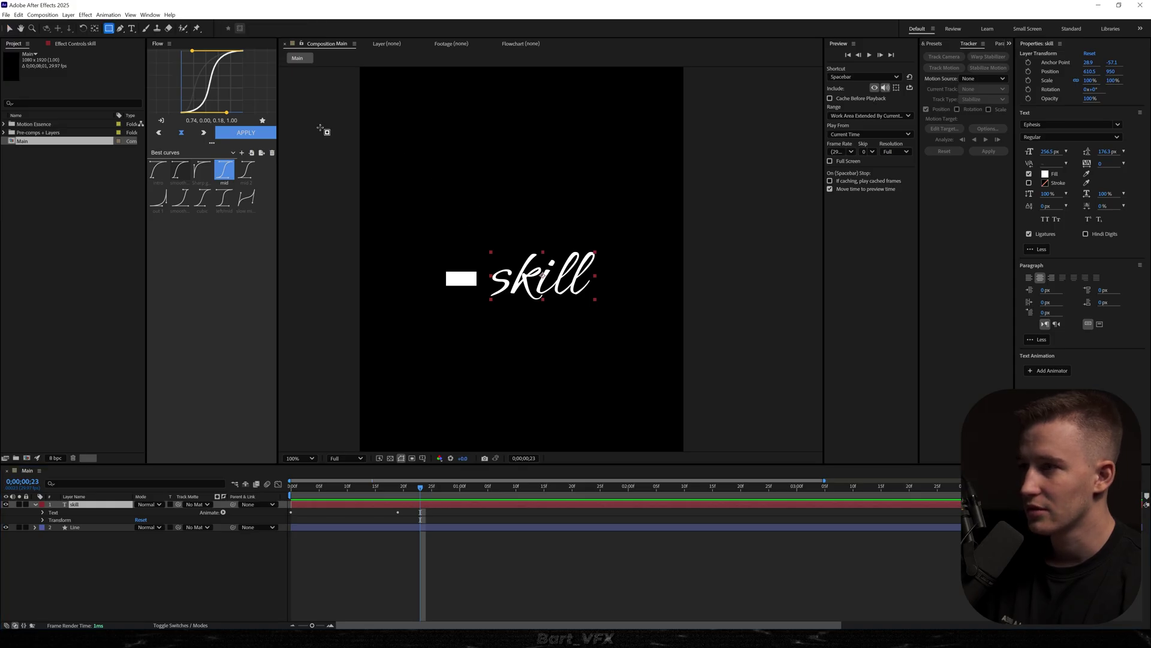
drag(313, 103, 571, 449)
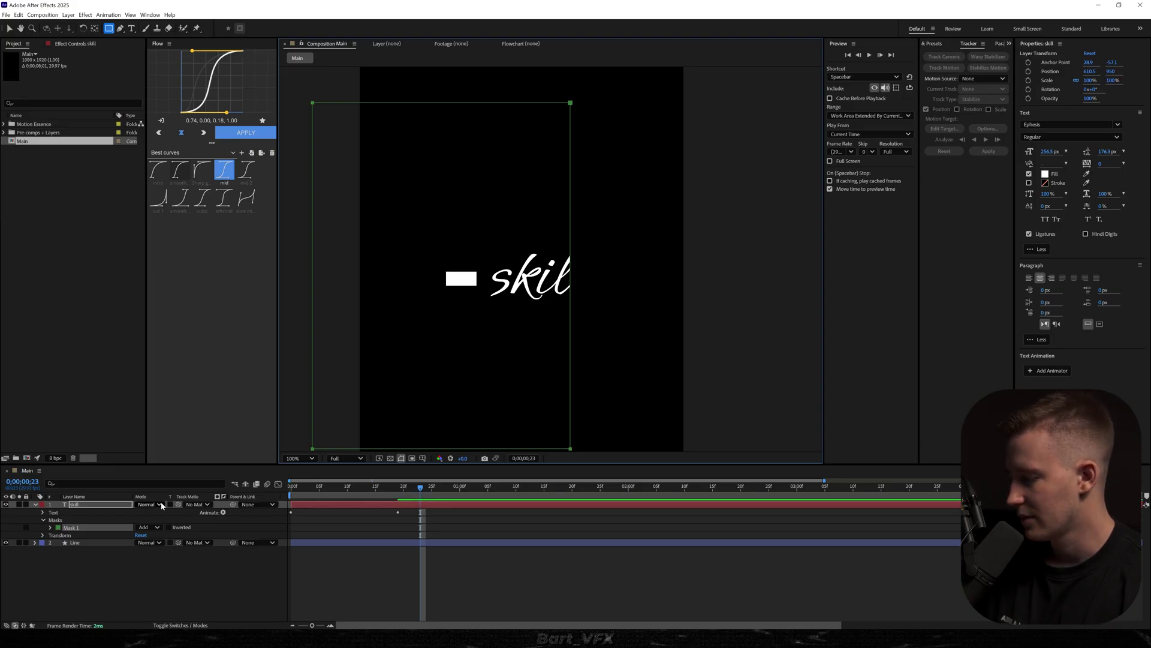
key(f)
drag(149, 521, 155, 520)
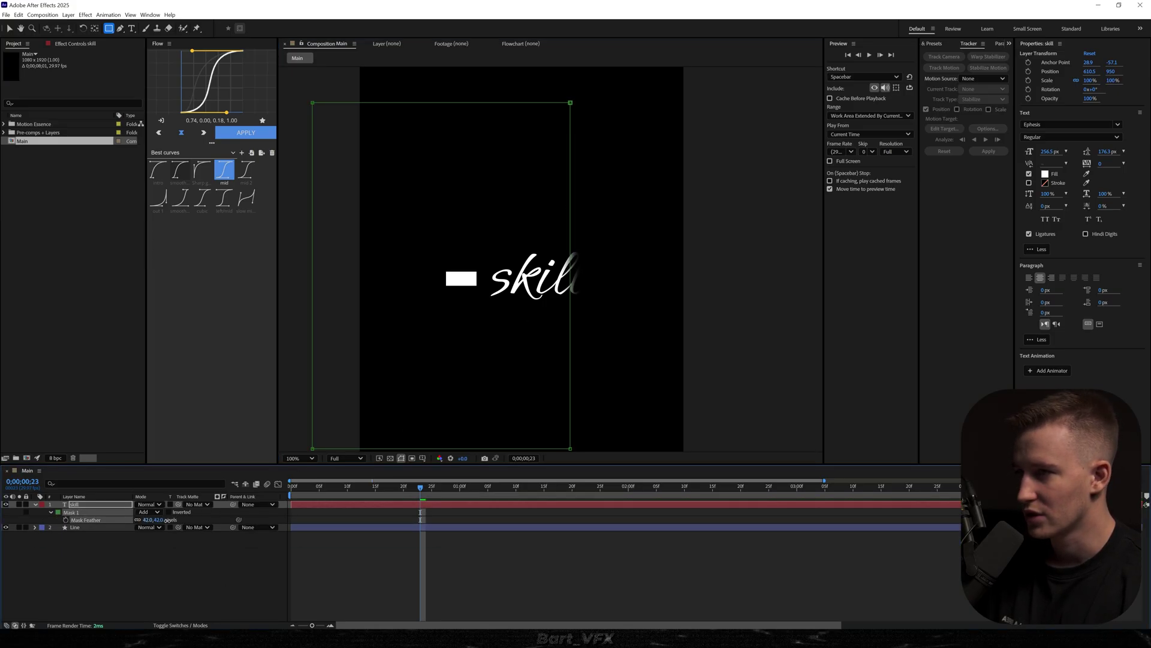
drag(191, 519, 193, 520)
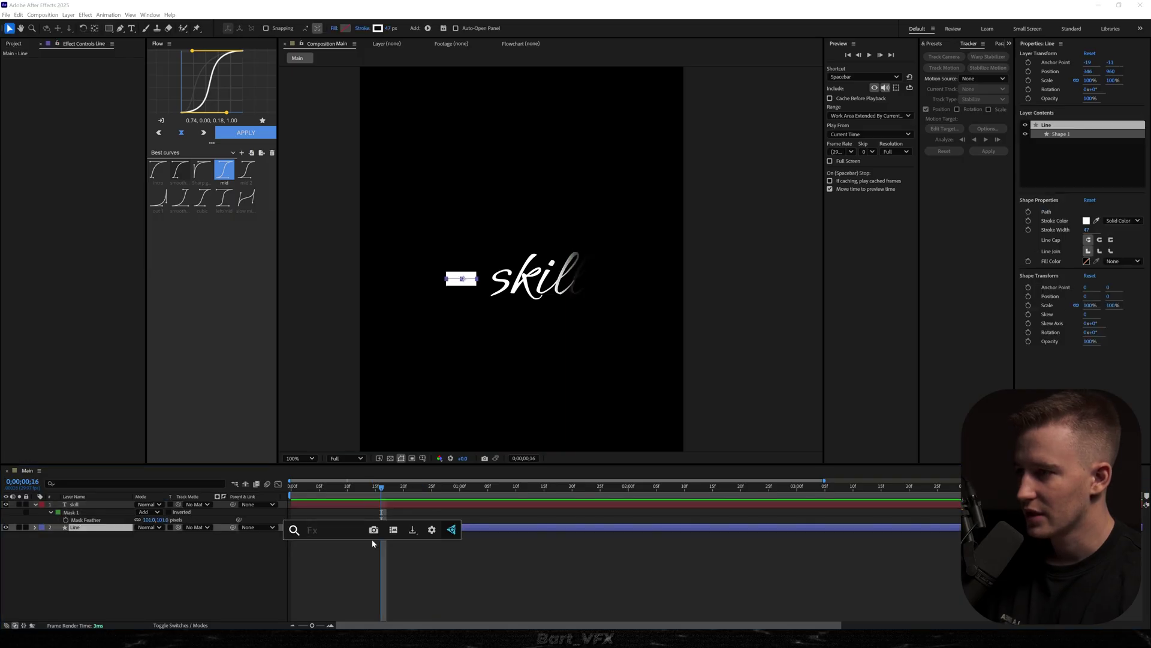
Apply the Deep Glow effect to the Line layer.
text(de)
click(373, 542)
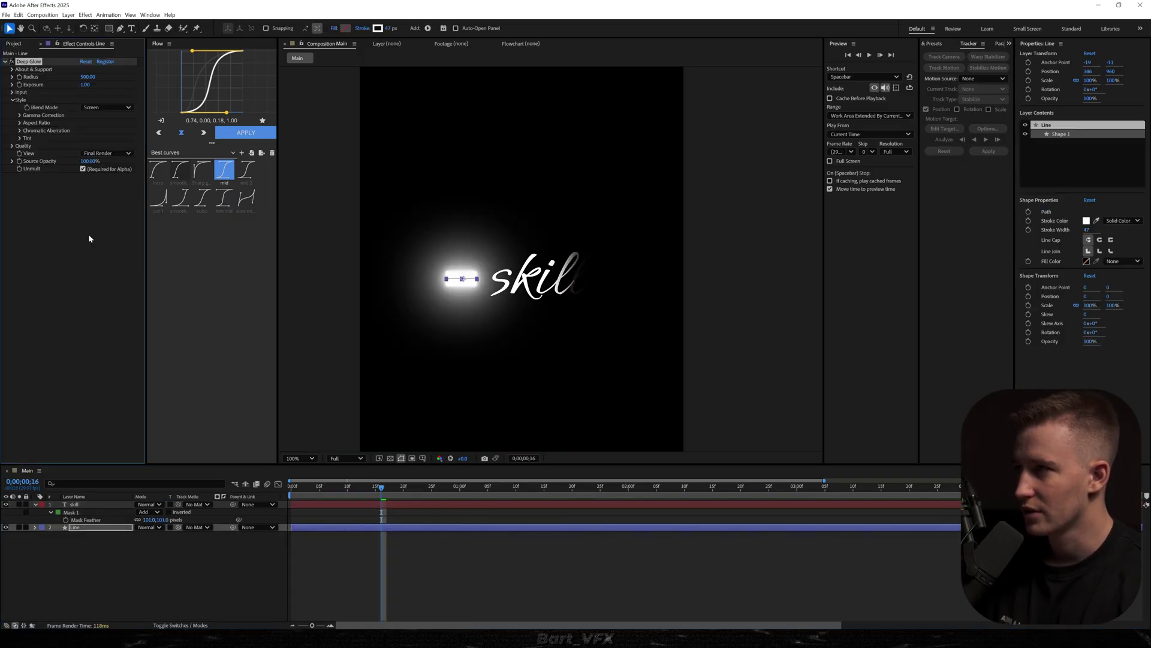
click(88, 528)
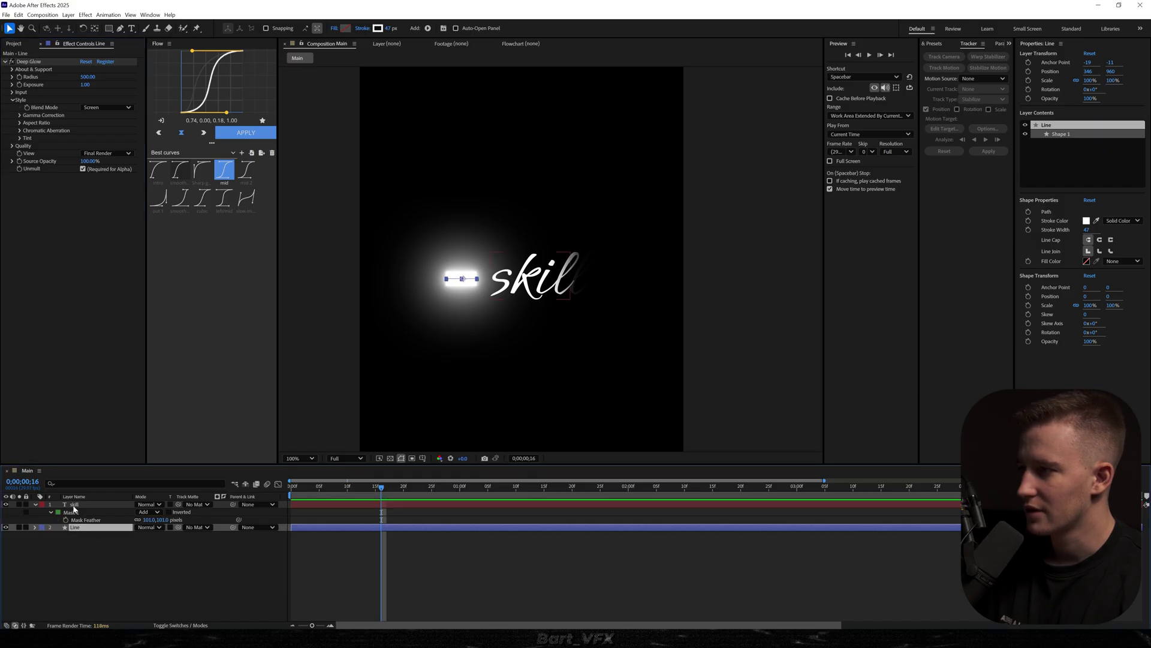
Apply Deep Glow to the skill text layer with a radius of 95.60 and an exposure of 0.05.
click(75, 505)
key(ctrl+space)
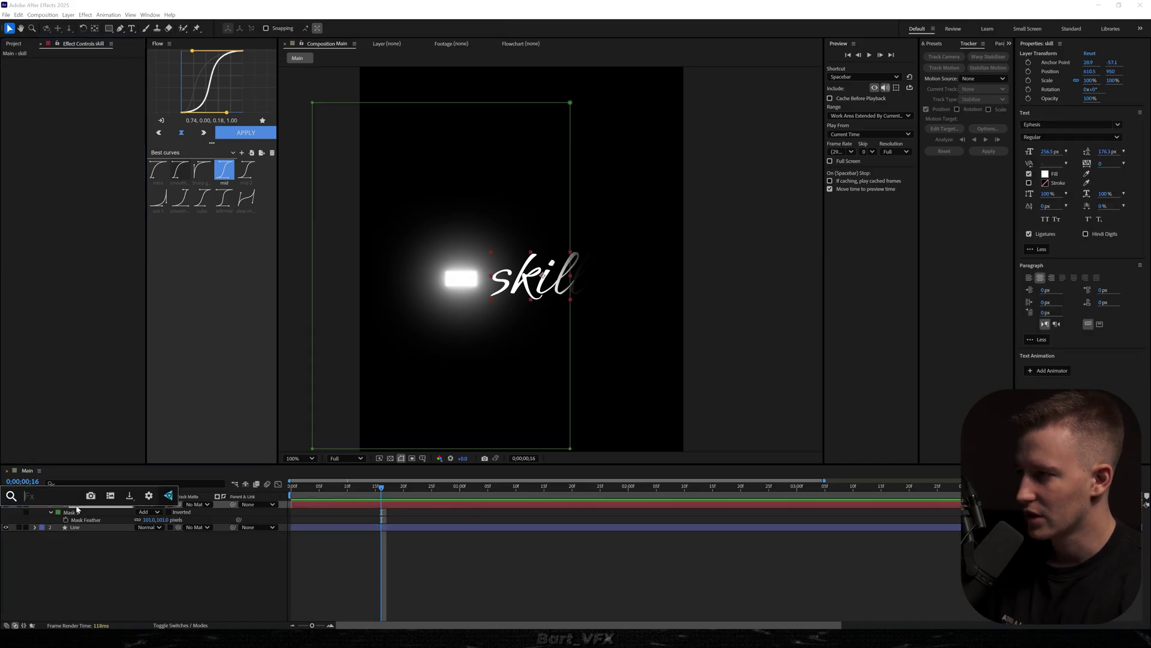
text(de)
key(Return)
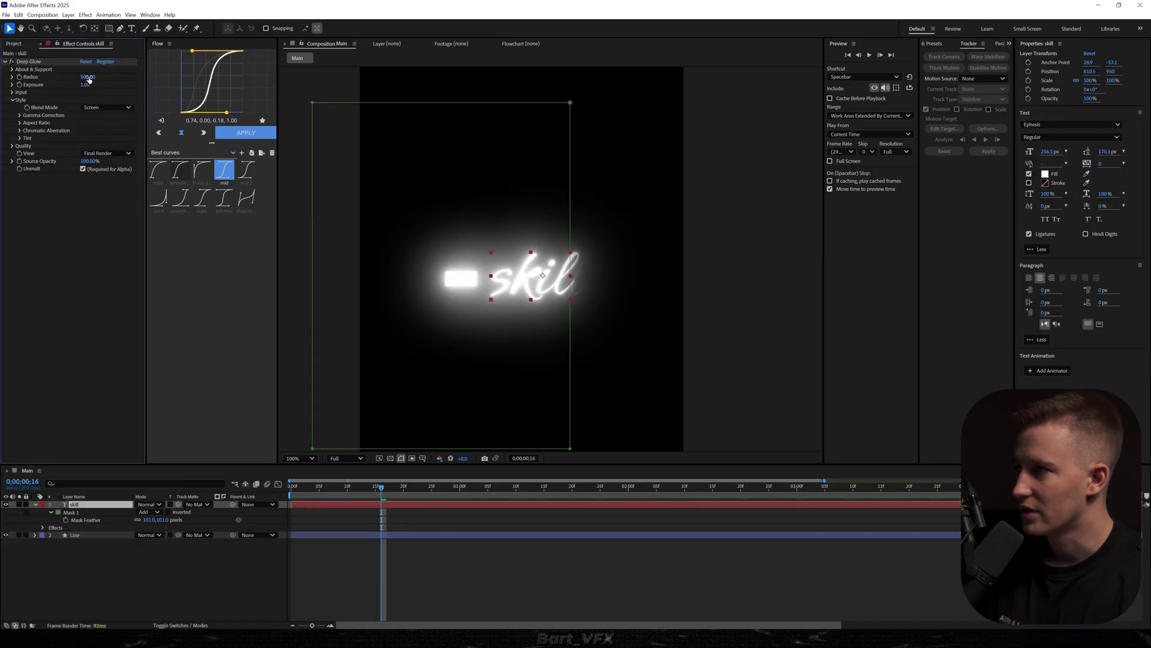
drag(78, 84, 54, 85)
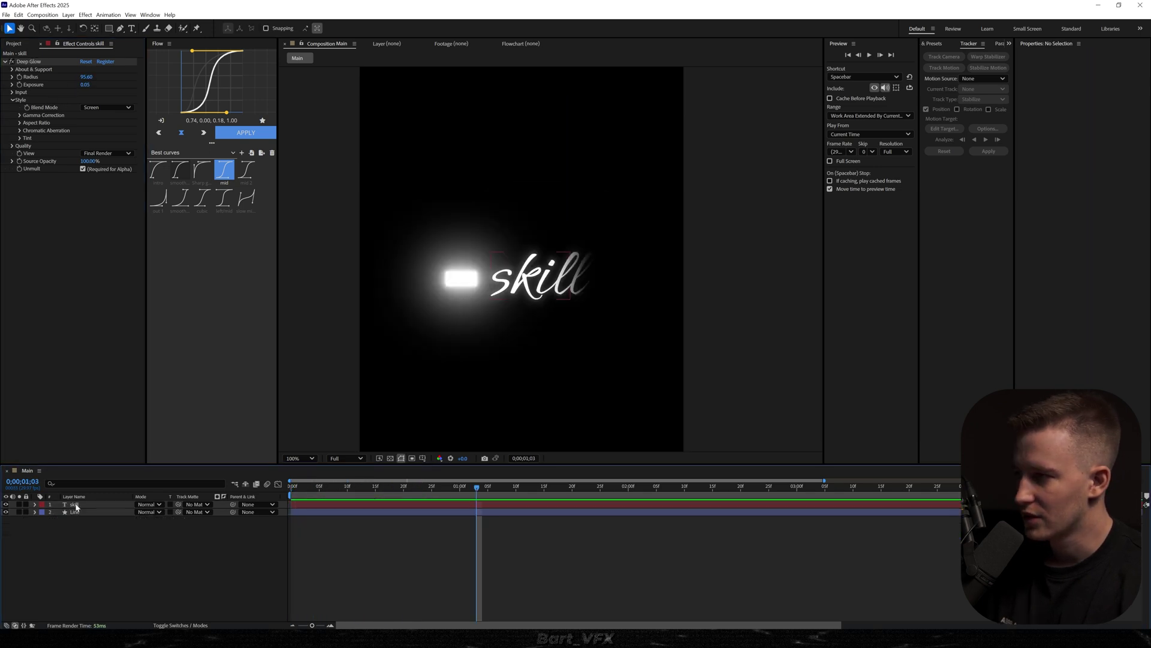
Duplicate the skill and Line layers and change the copied text to "brand".
click(76, 505)
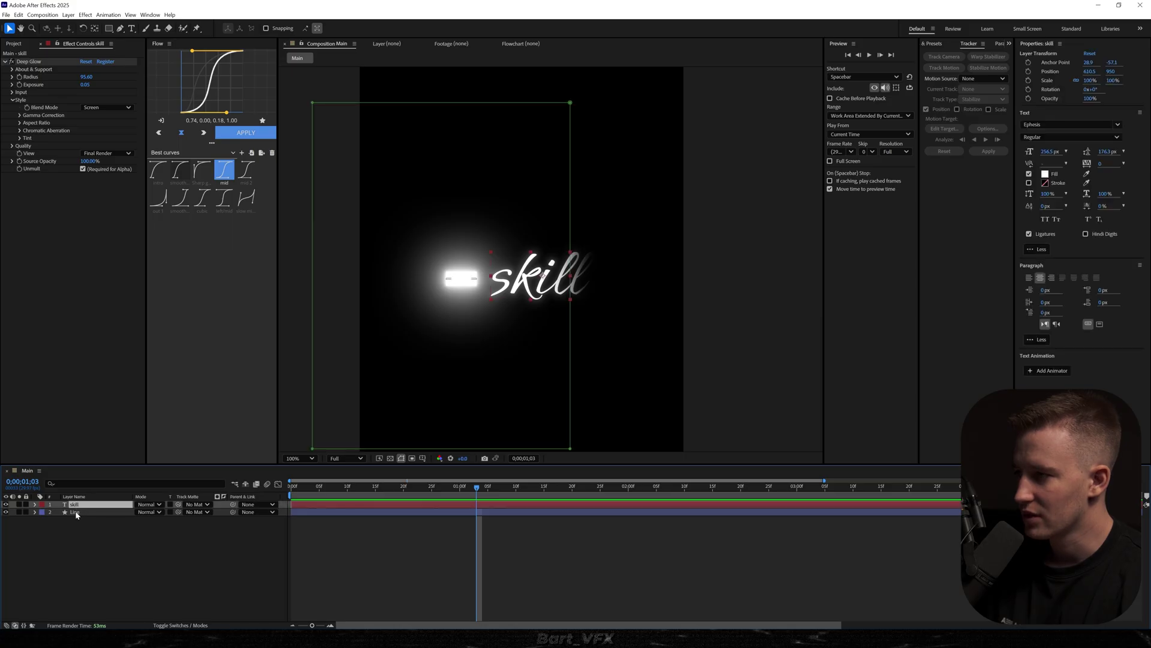
shift+click(76, 512)
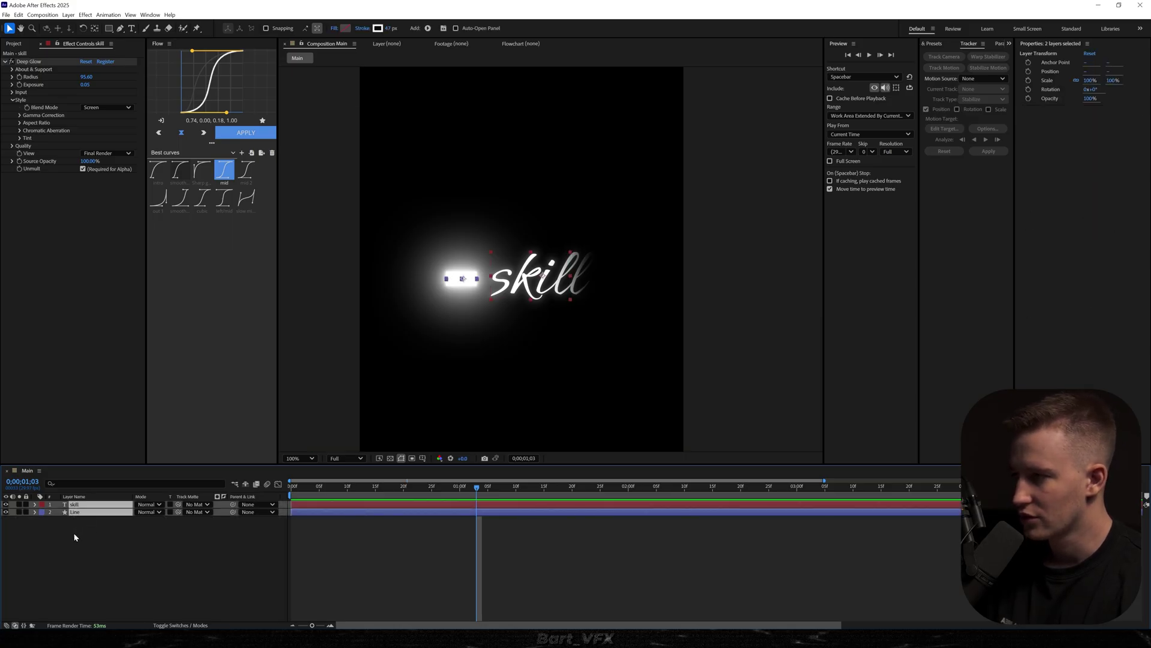
key(ctrl+d)
click(514, 288)
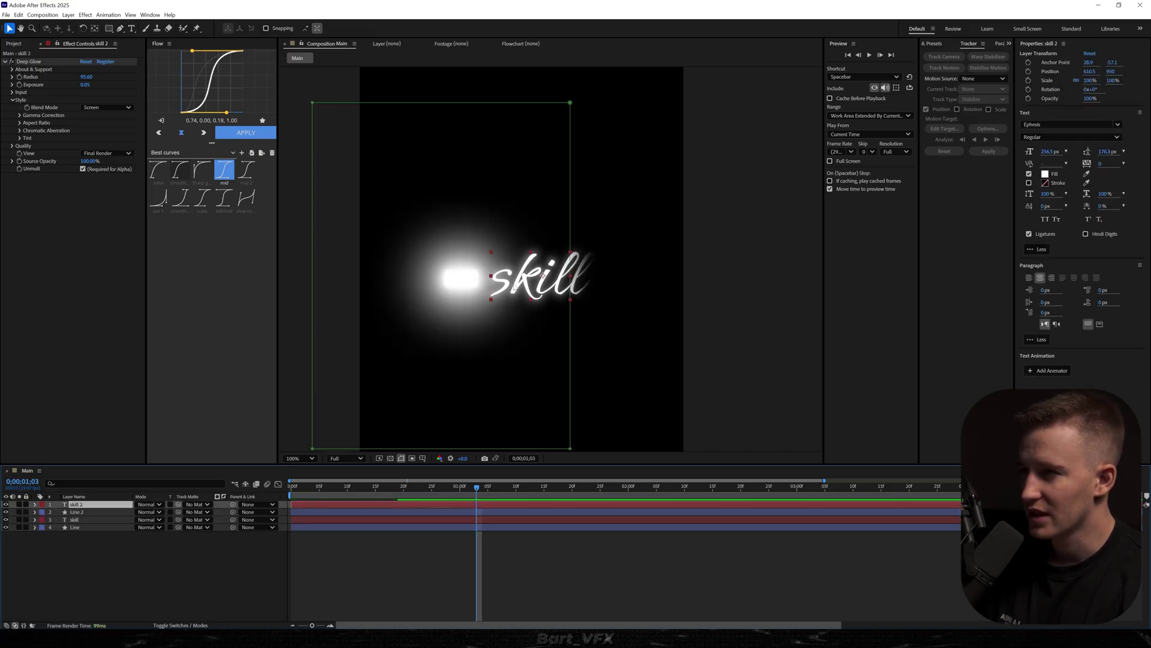
double_click(515, 282)
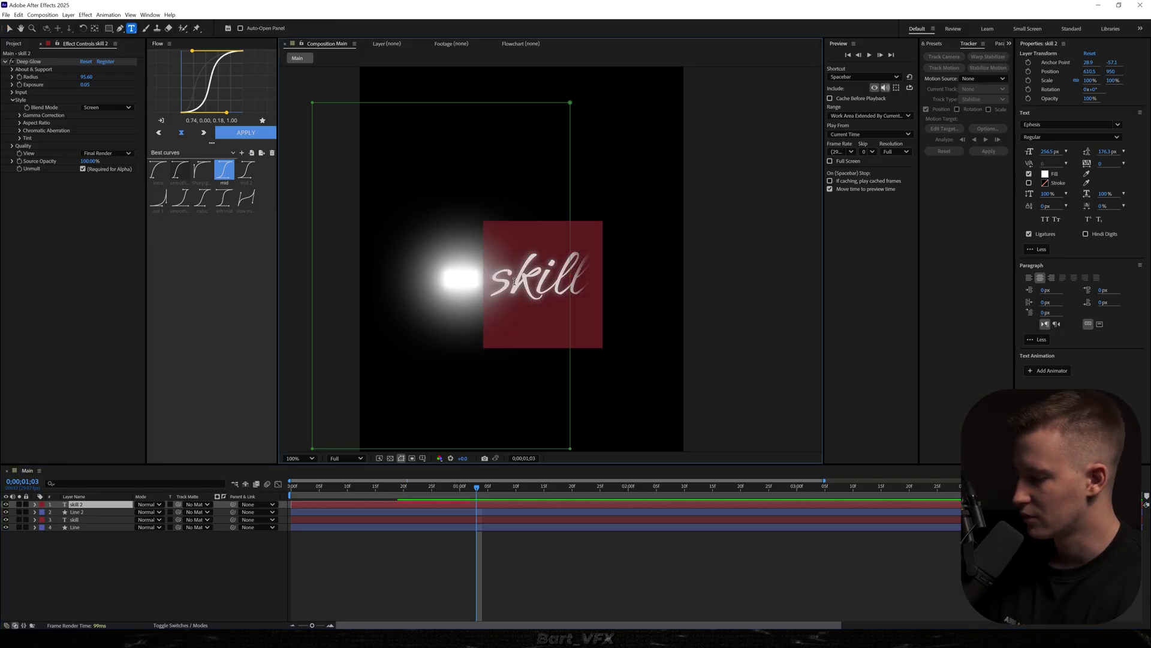
text(brand)
key(Escape)
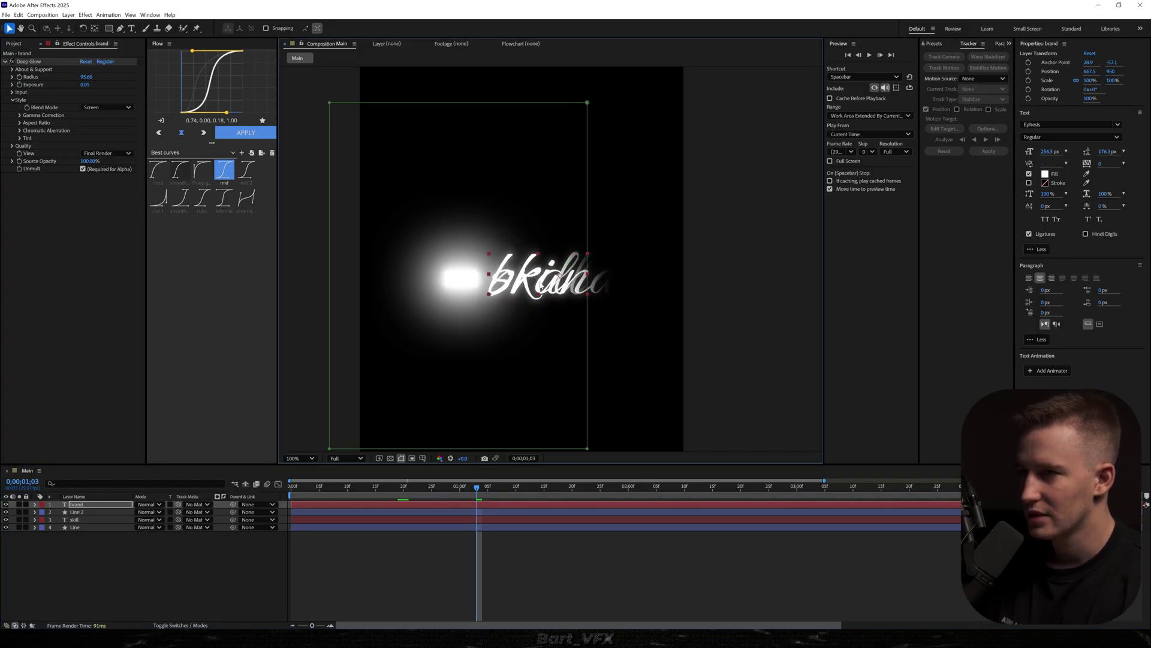
Duplicate the brand and Line 2 layers and change the copied text to "money".
shift+click(309, 510)
key(ctrl+d)
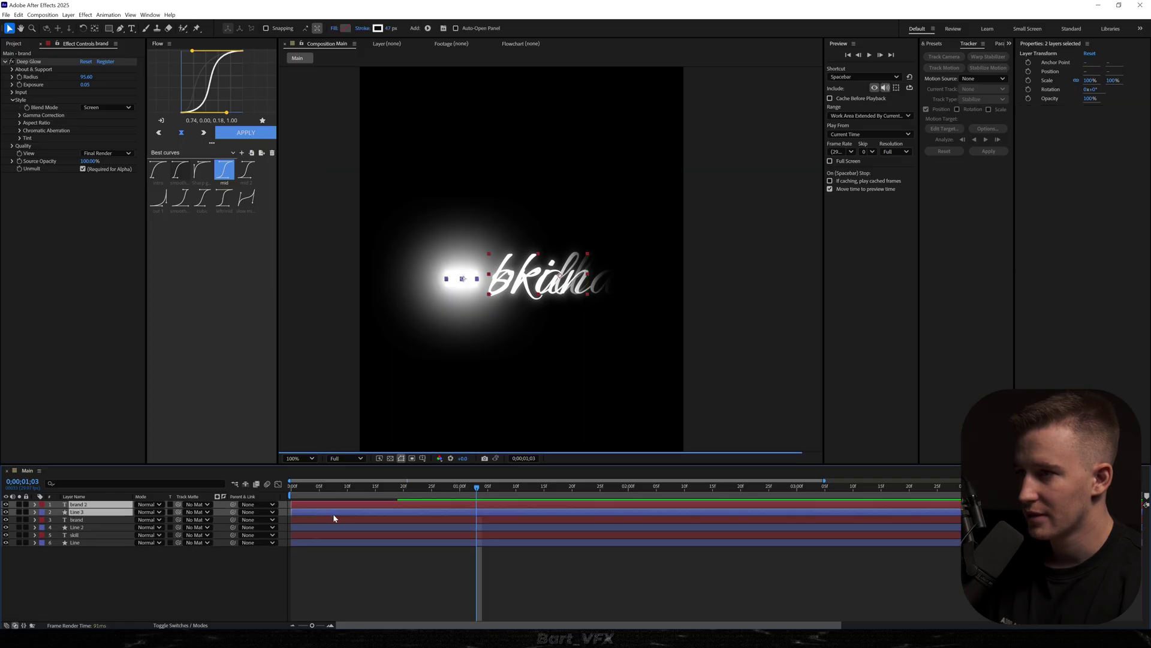
click(549, 276)
double_click(549, 276)
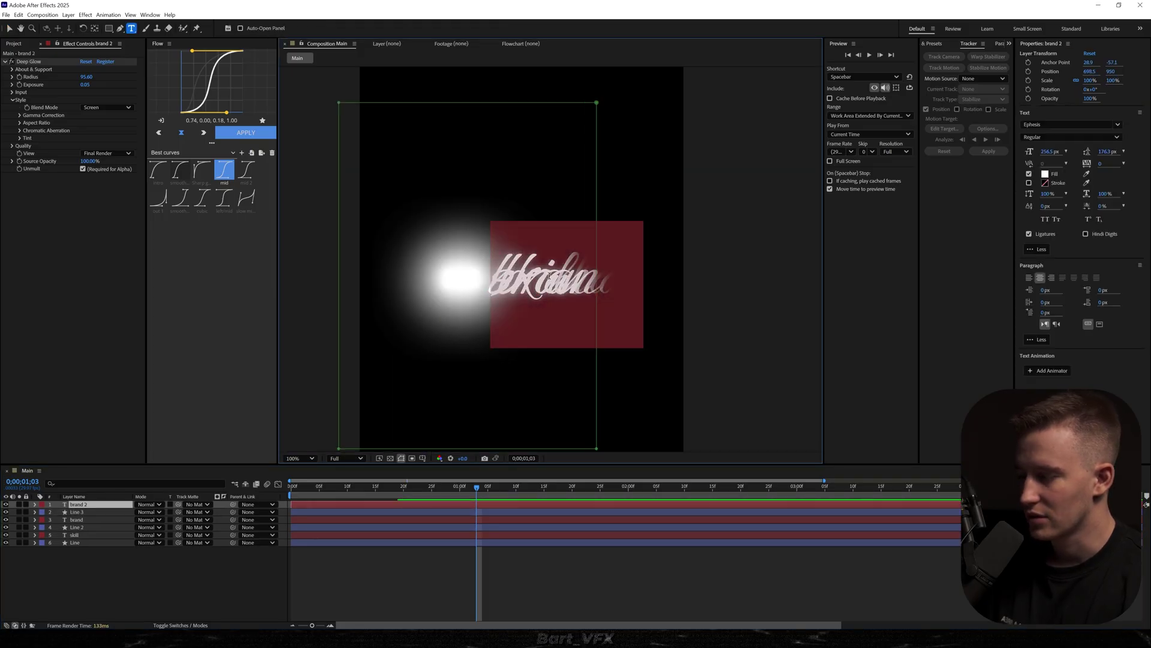
text(money)
key(Escape)
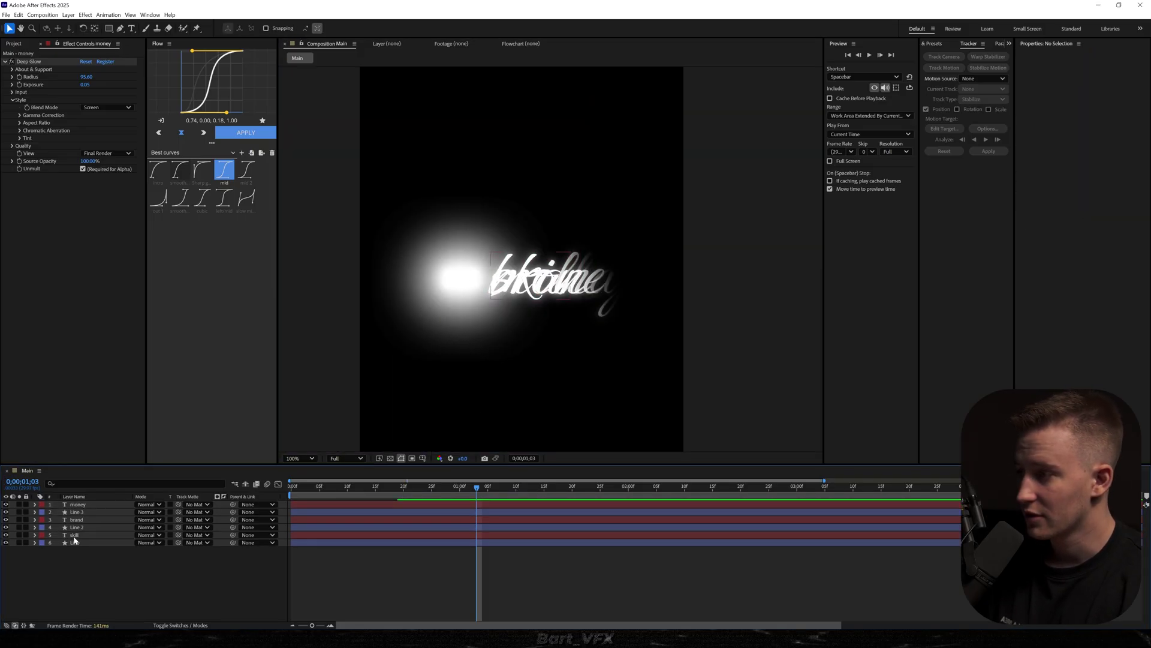
Pre-compose the skill and Line layers into a new composition named 1.
click(77, 536)
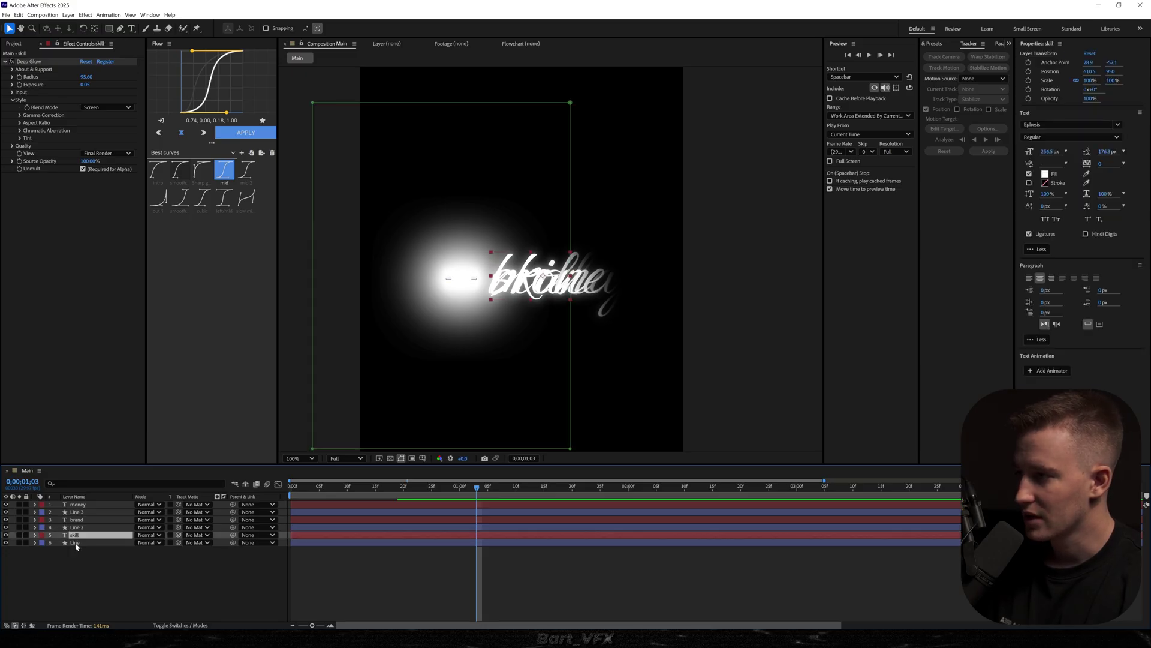
shift+click(76, 543)
right_click(76, 544)
click(106, 489)
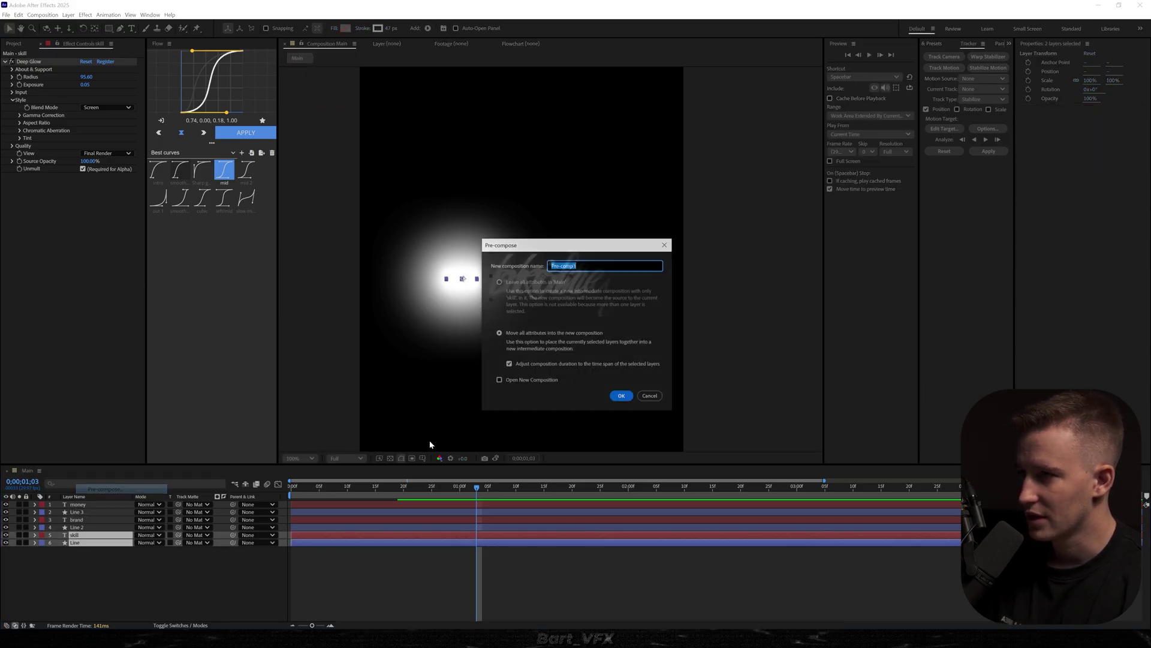
text(1)
key(Return)
Pre-compose the brand and Line 2 layers into a new composition named 2.
click(78, 519)
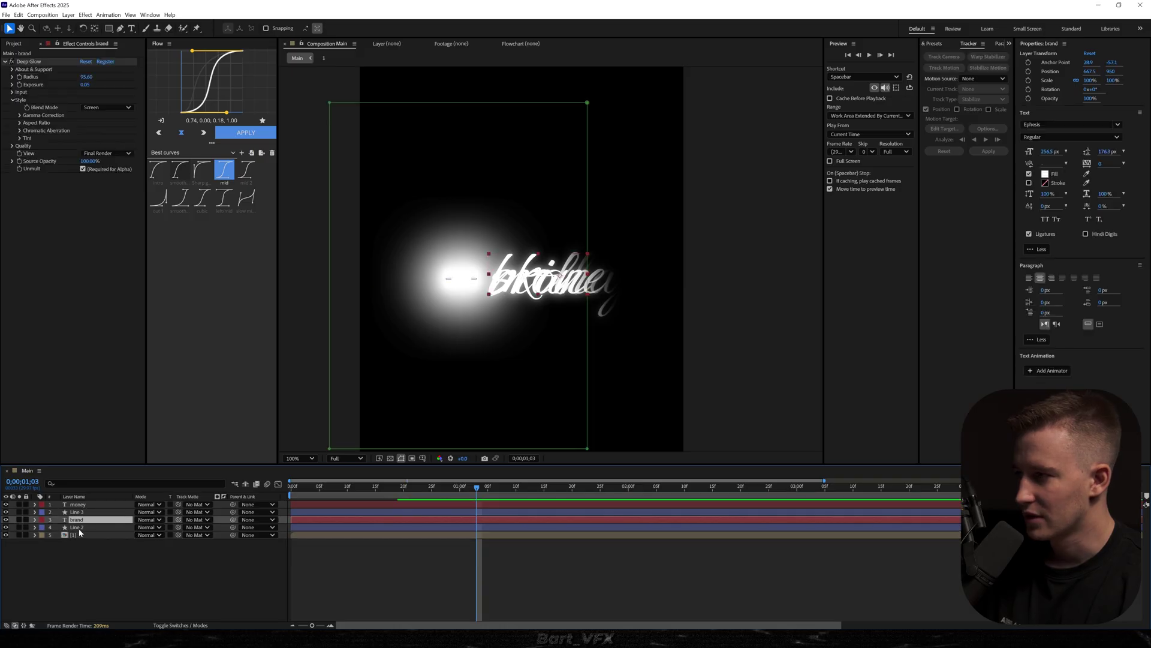
shift+click(76, 527)
right_click(76, 527)
click(106, 483)
text(2)
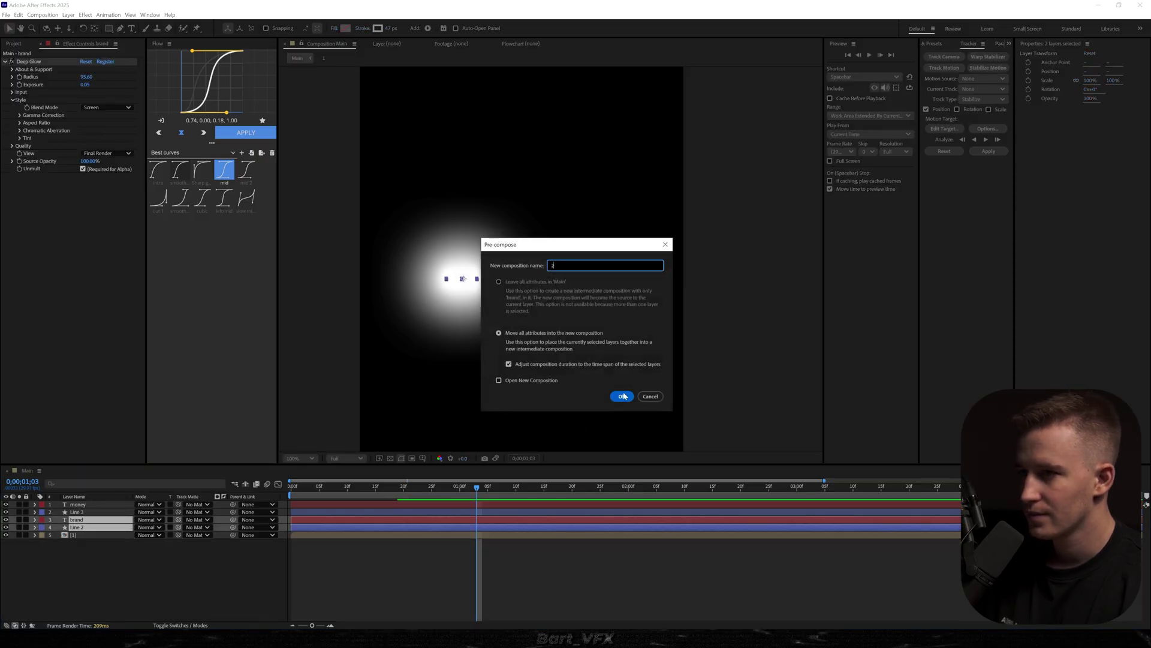
key(Return)
Pre-compose the money and Line 3 layers into a new composition named 3.
click(78, 505)
shift+click(81, 515)
right_click(81, 514)
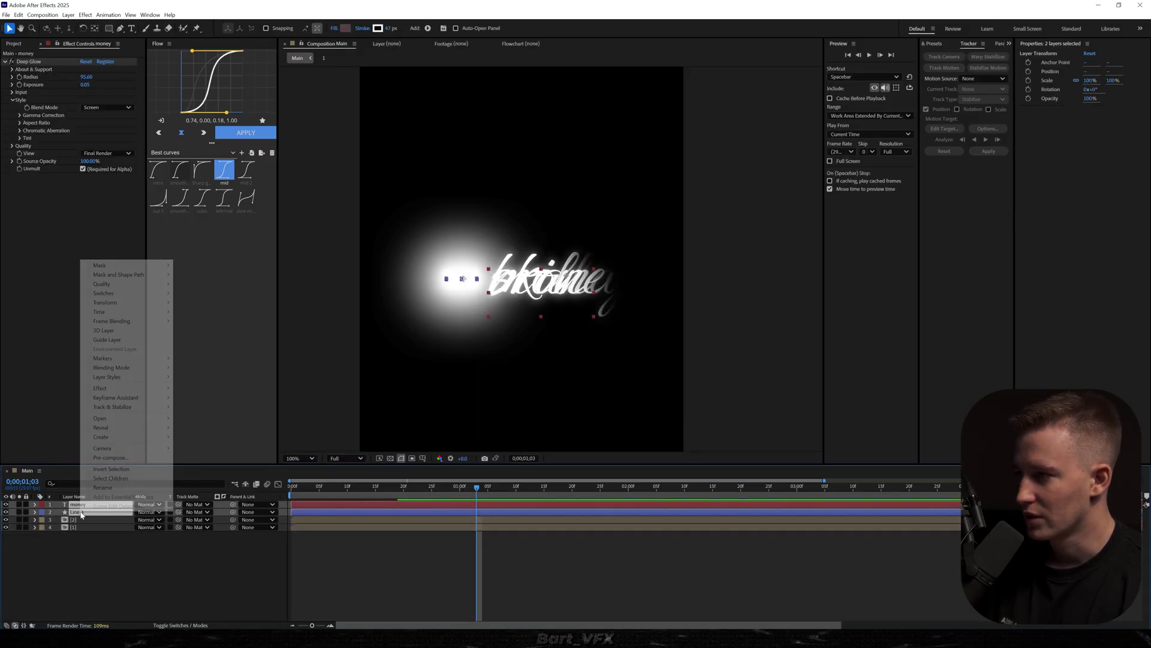
click(106, 483)
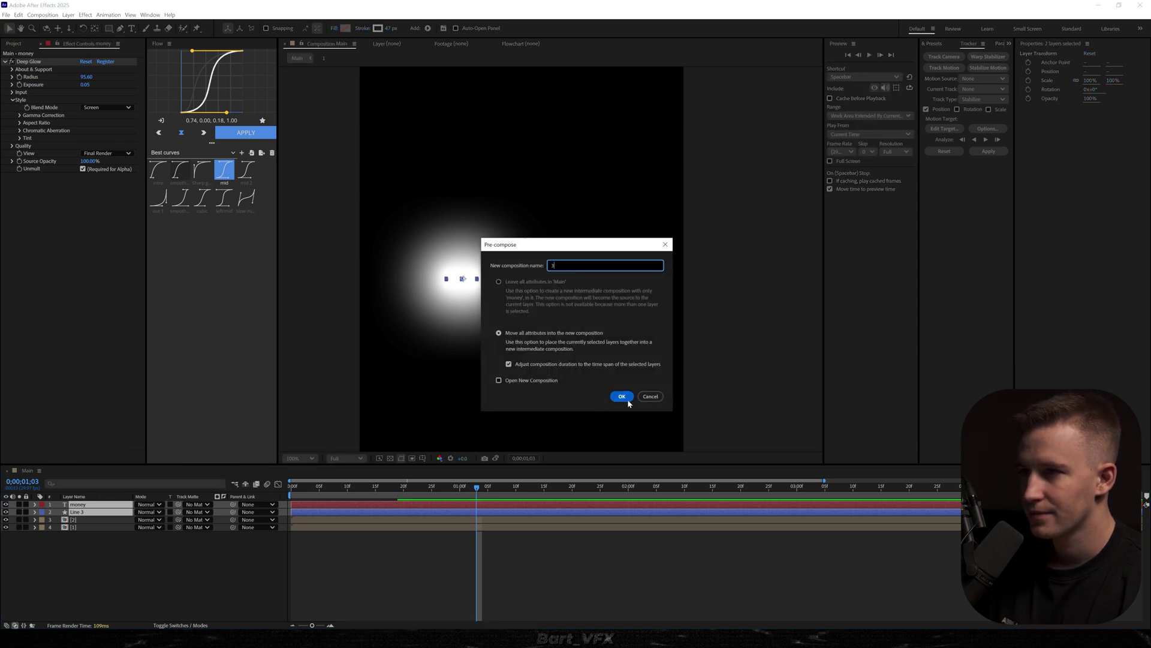
click(628, 398)
Spread the words vertically, moving pre-comp 1 up to about Y 372 and pre-comp 3 down to about Y 1662, and check the animation.
drag(522, 279, 527, 108)
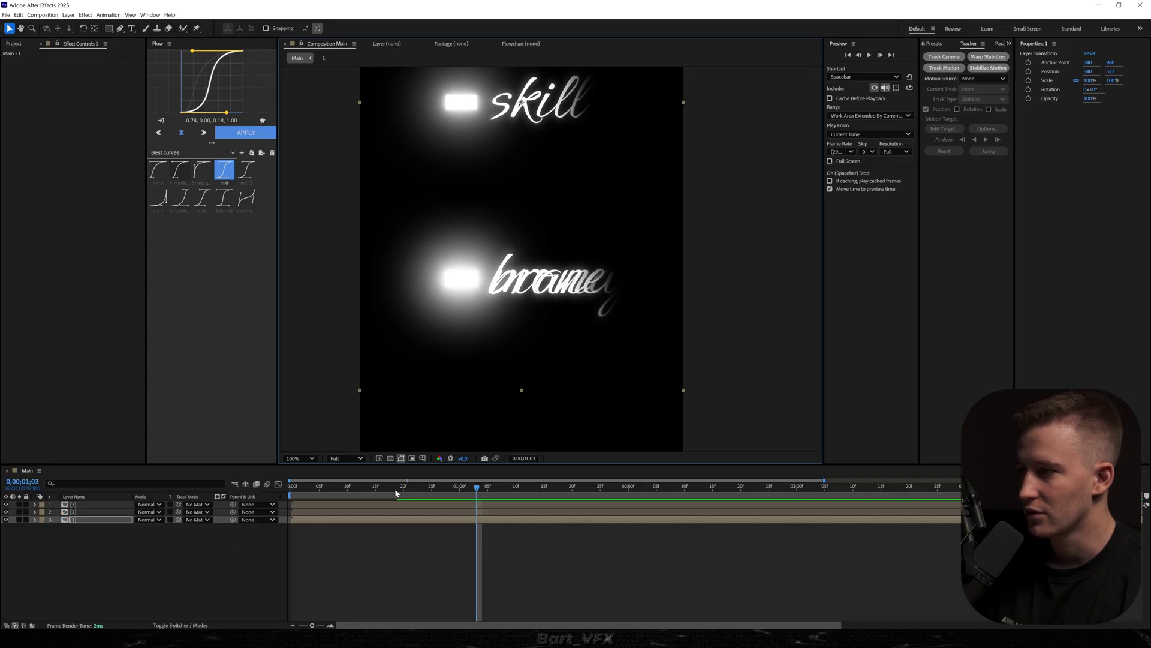
drag(571, 286, 569, 444)
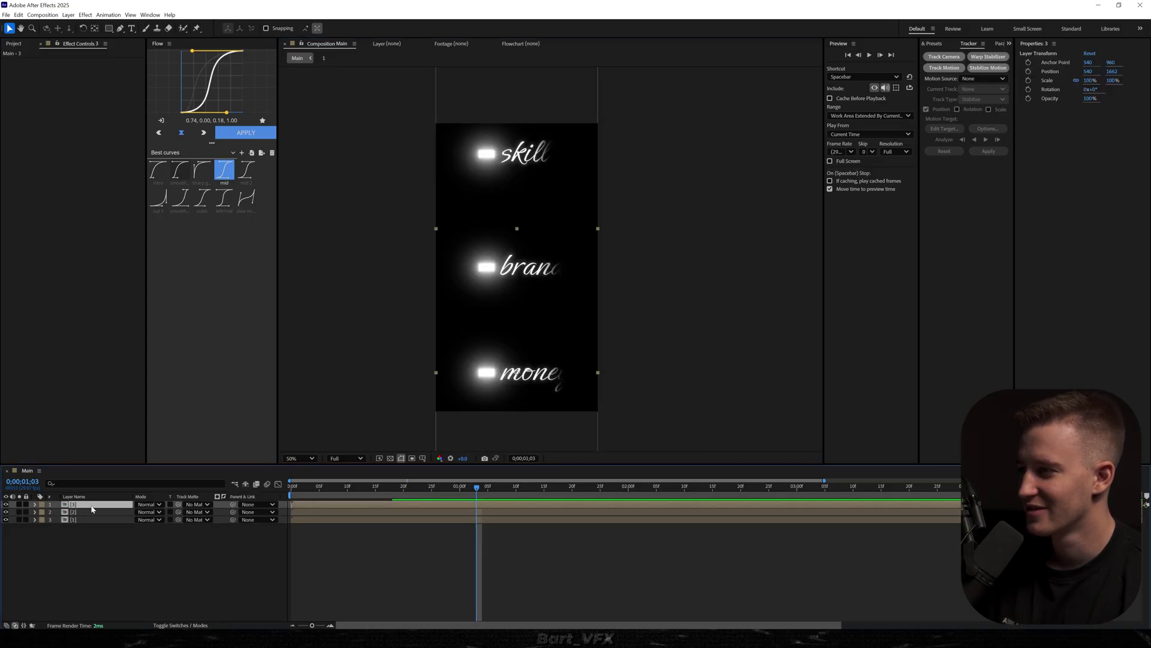
click(380, 486)
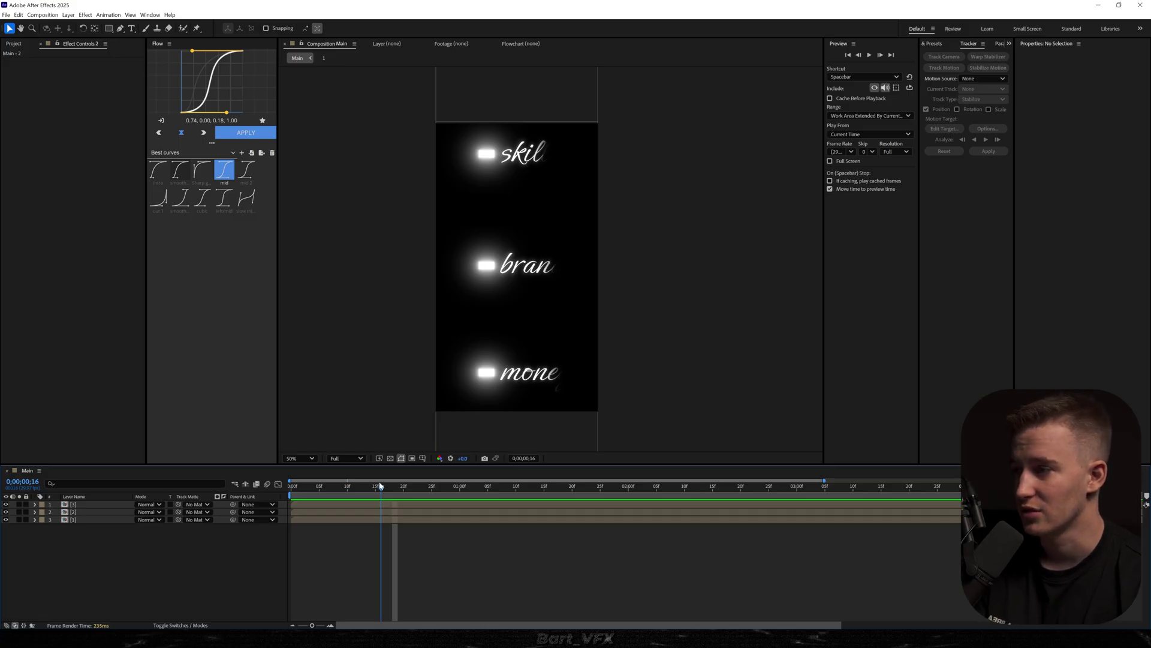
drag(379, 484, 364, 495)
Add a two-node camera to the Main composition using the 35mm preset.
right_click(84, 544)
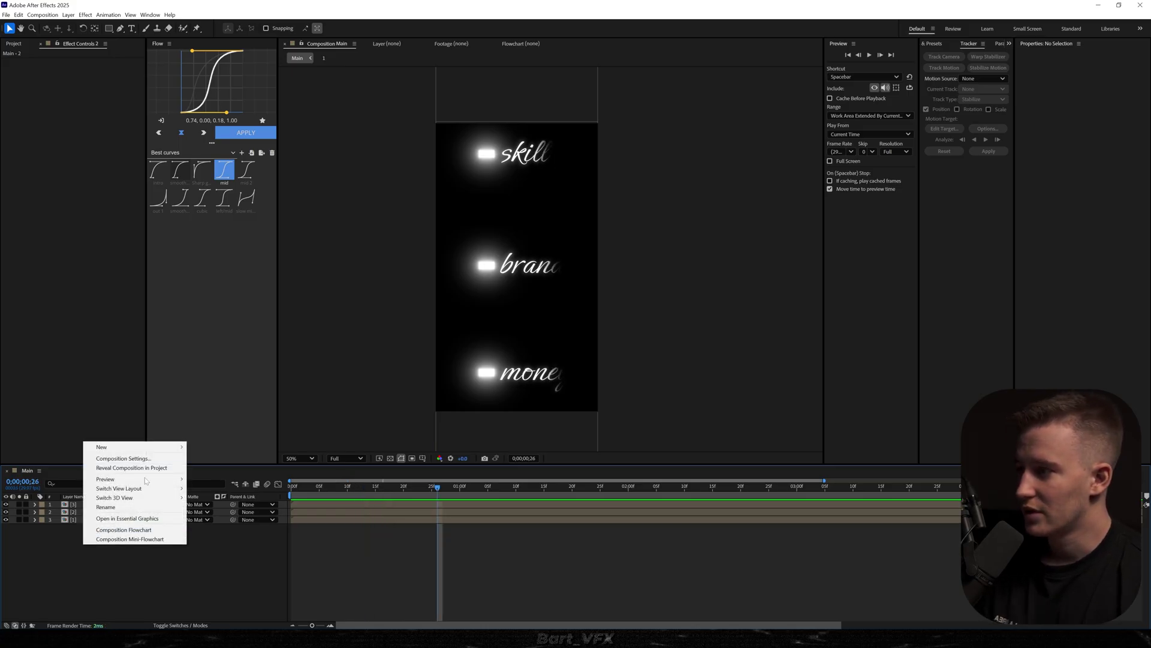
mouse_move(137, 449)
click(207, 485)
click(357, 340)
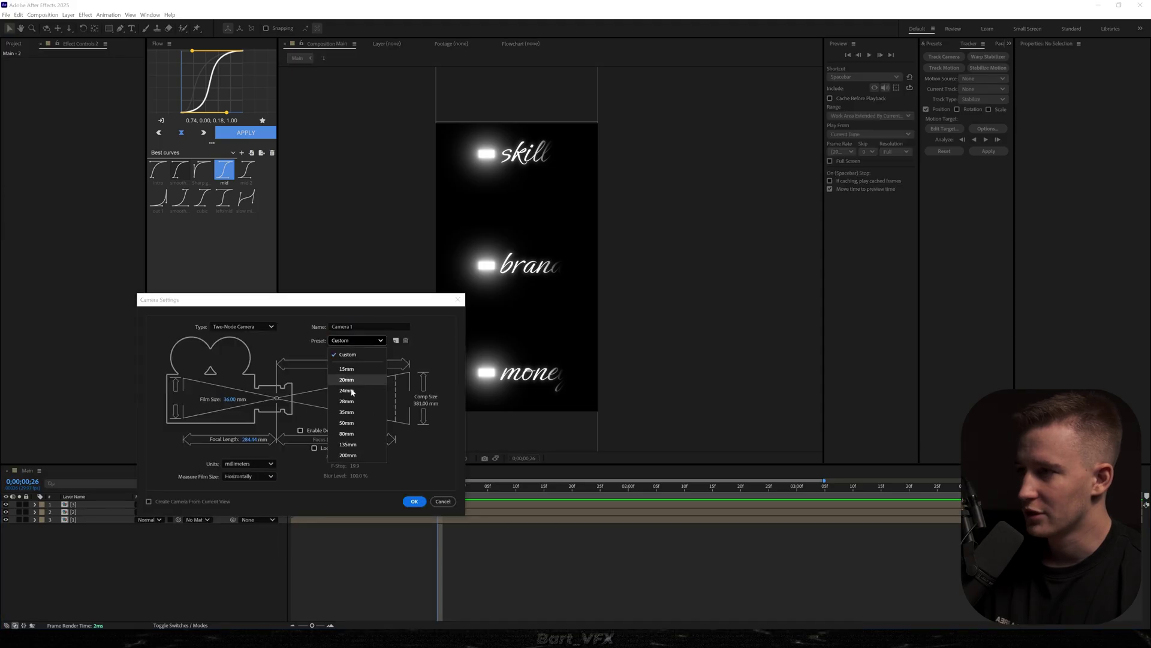
click(343, 411)
click(413, 502)
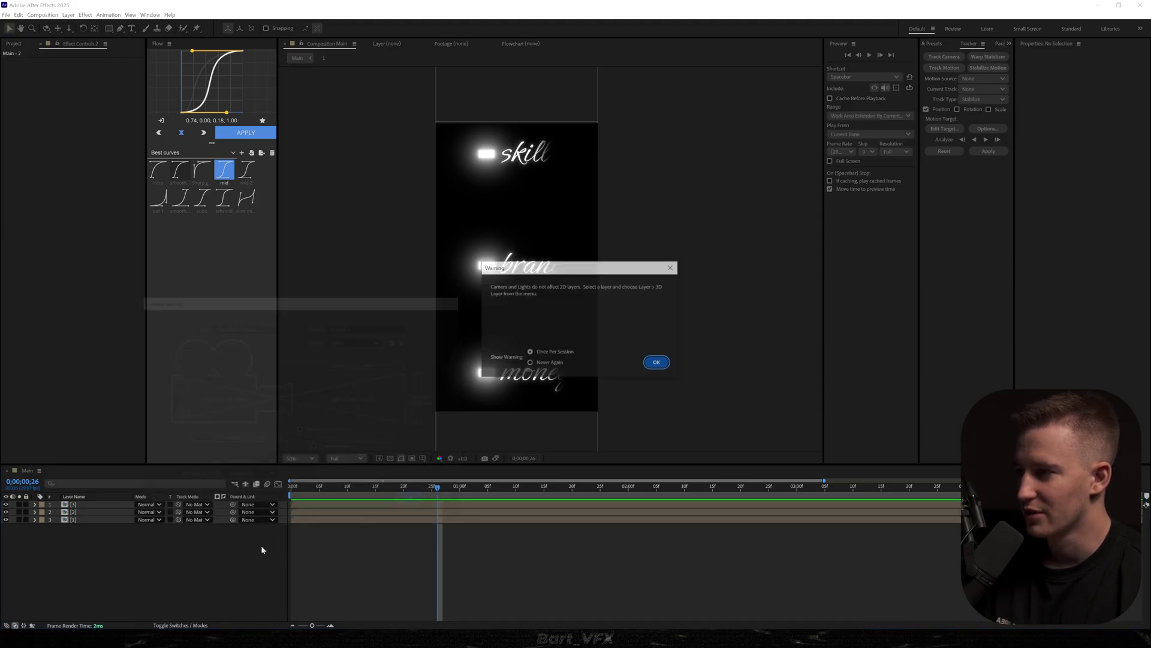
click(658, 363)
Create a null object, parent Camera 1 to it, and place both layers below the three pre-comps.
right_click(99, 563)
mouse_move(139, 473)
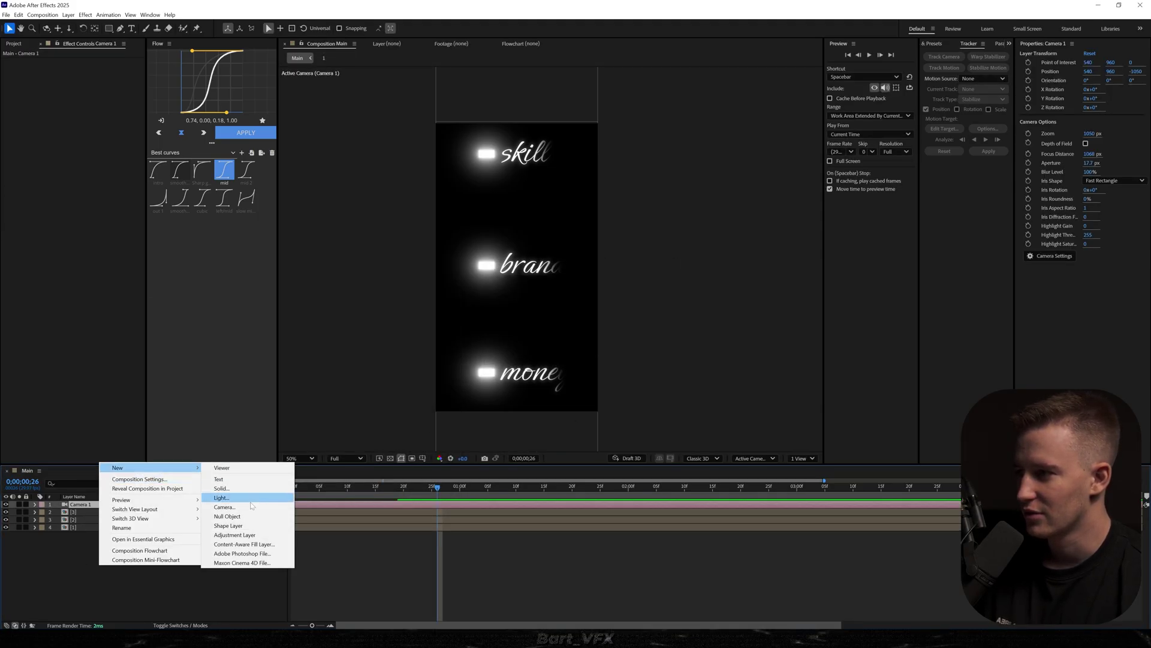
click(237, 516)
drag(233, 512, 85, 569)
shift+click(88, 512)
click(85, 570)
Rename the null object "cam control 1" and give it and Camera 1 the Cyan label.
click(88, 529)
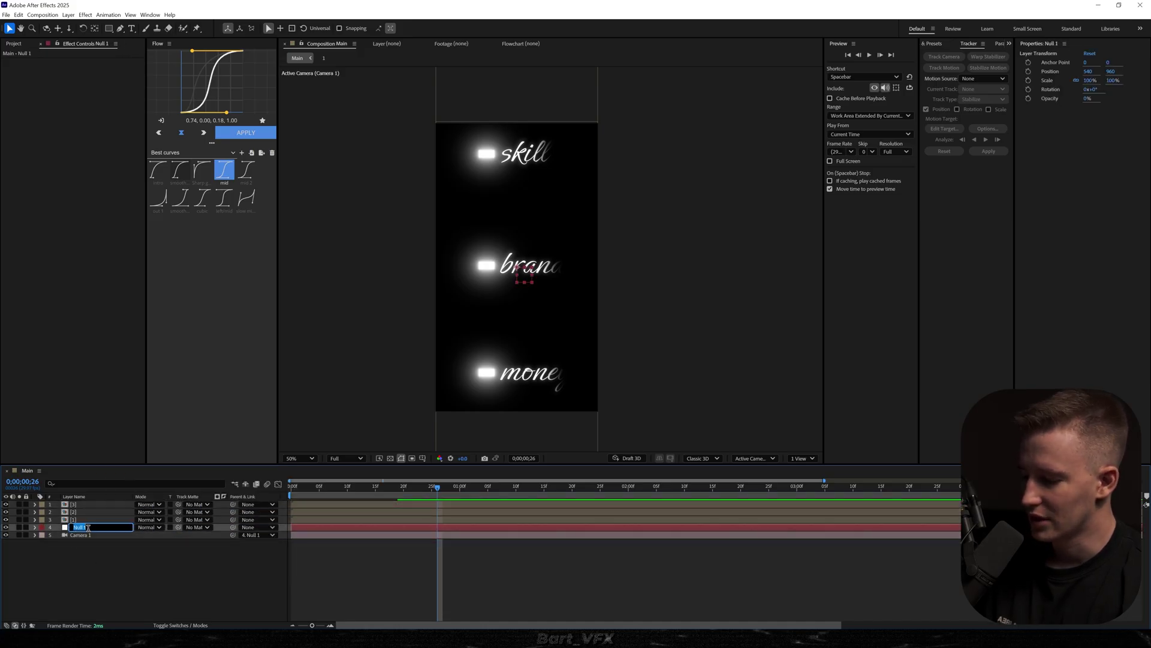
text(cam)
text(control 1)
key(Return)
shift+click(80, 535)
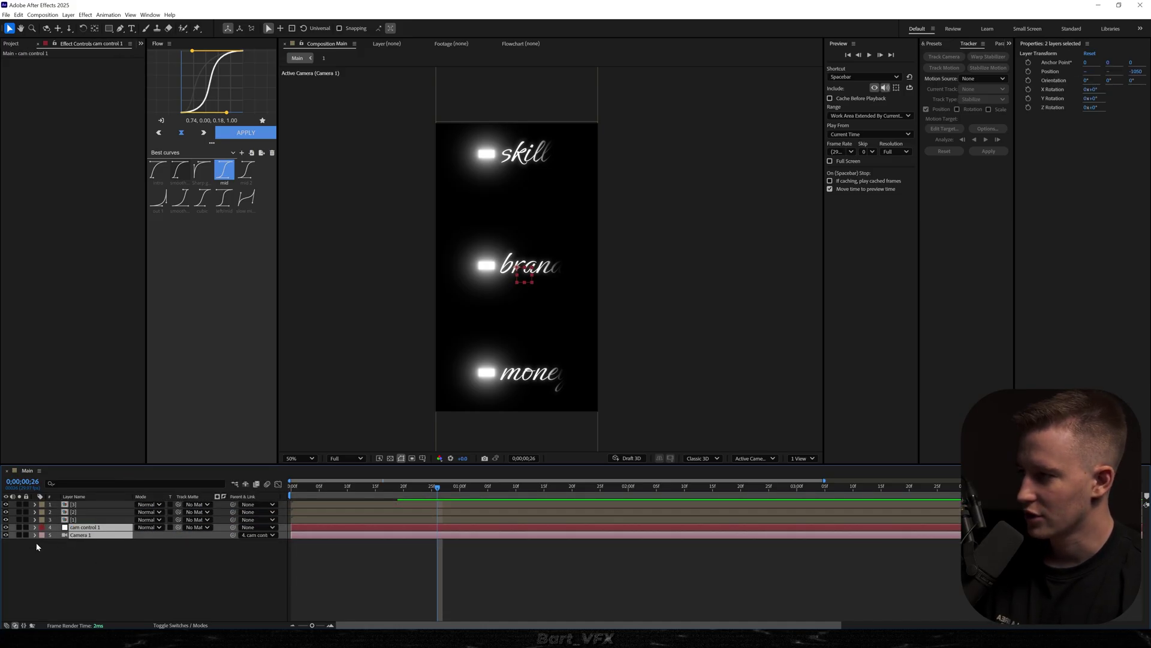
click(40, 535)
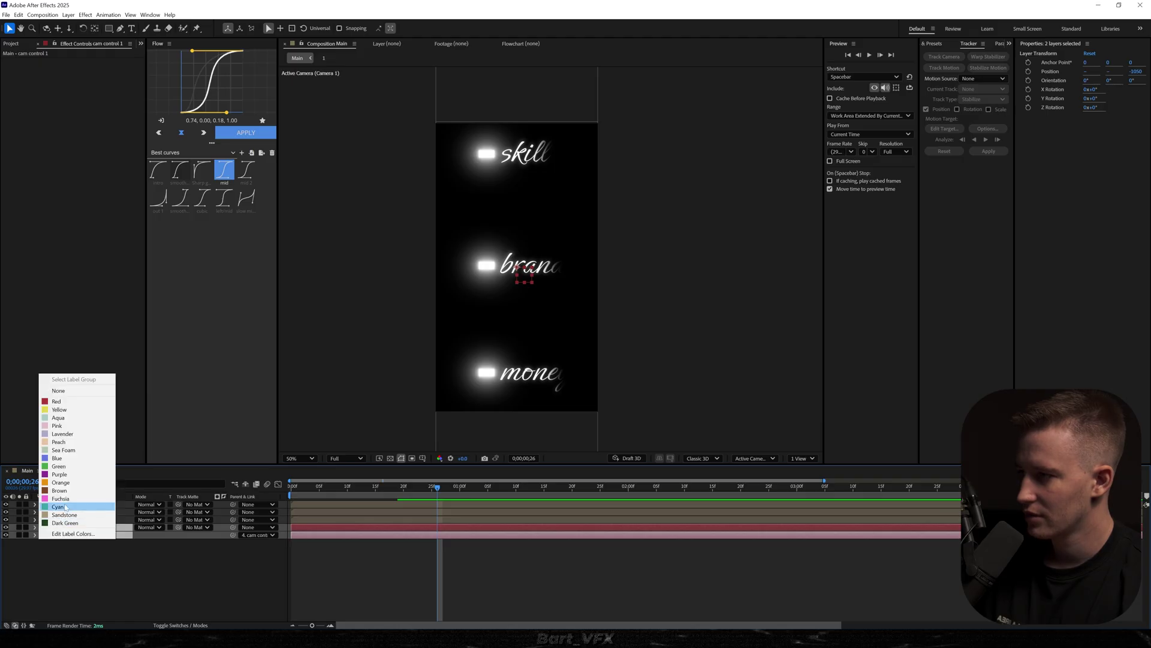
click(66, 507)
Turn pre-comps 1, 2 and 3 into 3D layers.
key(F4)
click(200, 571)
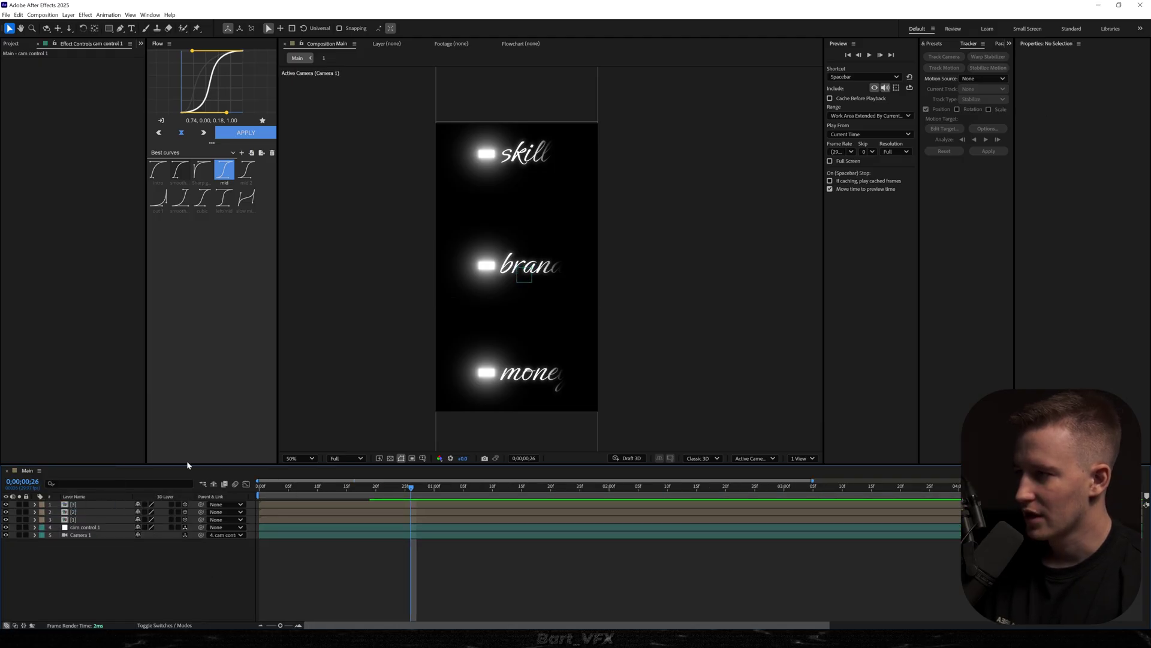
Apply the Tint effect to pre-comp 3 and map white to a bright green.
click(86, 503)
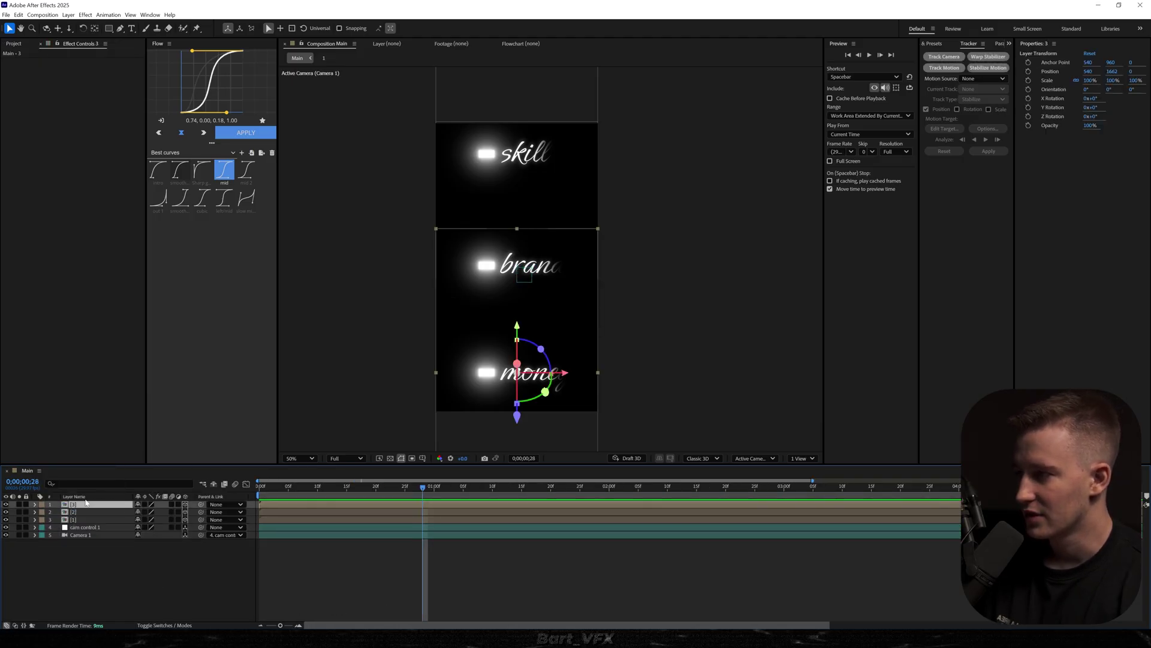
key(ctrl+space)
text(tint)
key(Return)
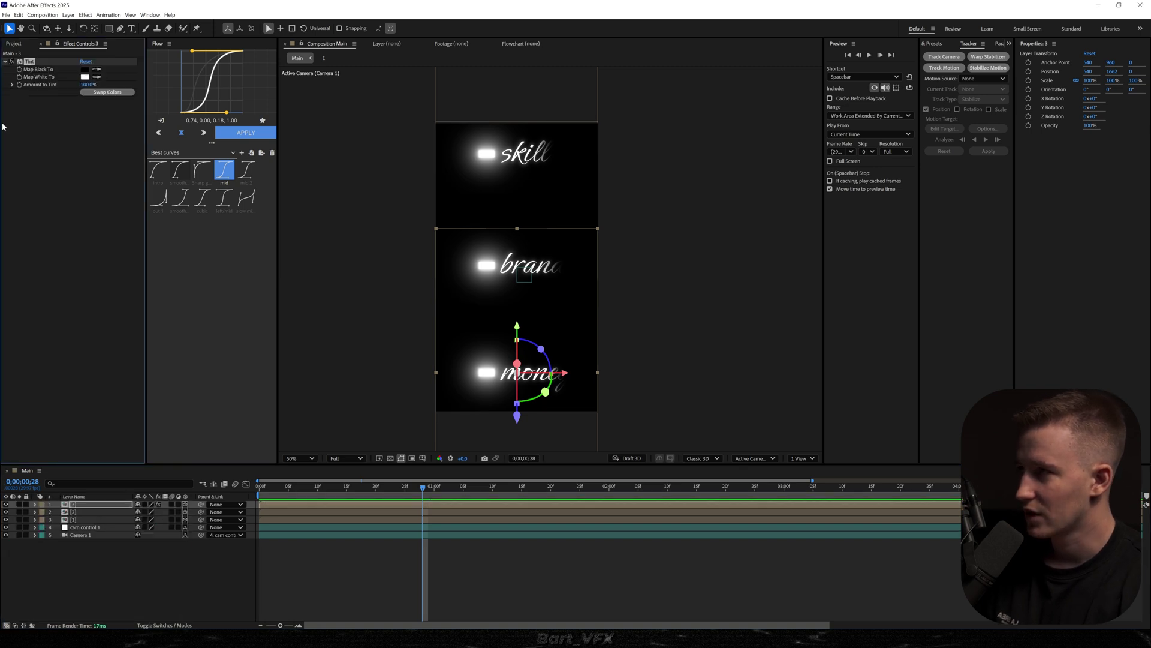
click(84, 77)
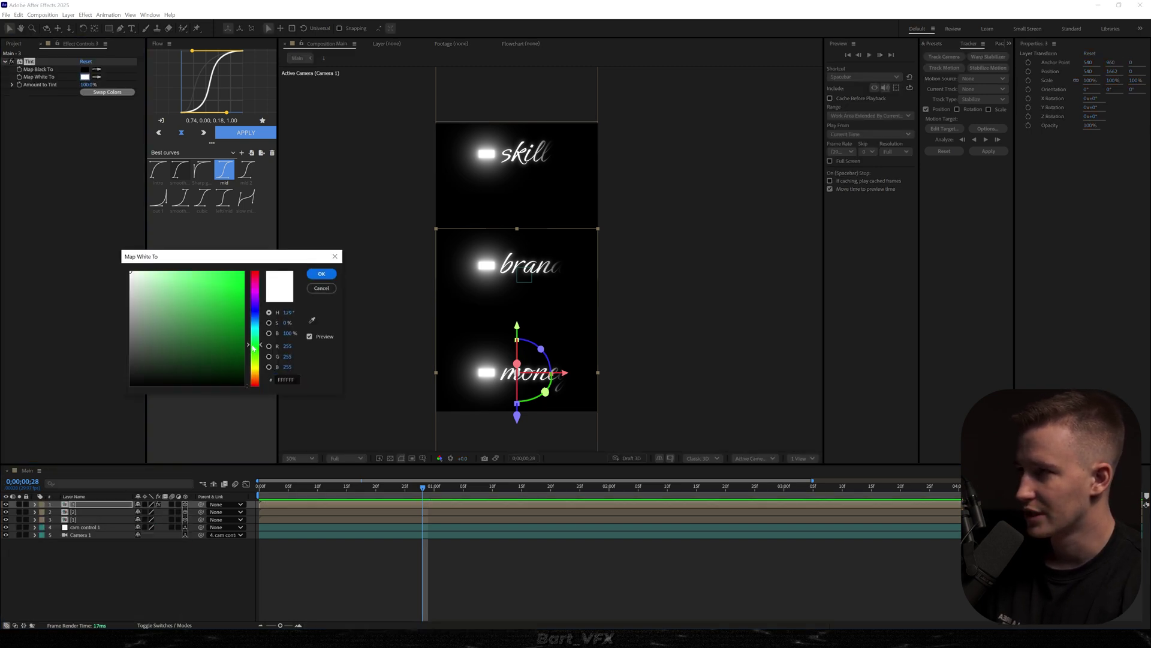
drag(223, 346, 312, 222)
click(317, 276)
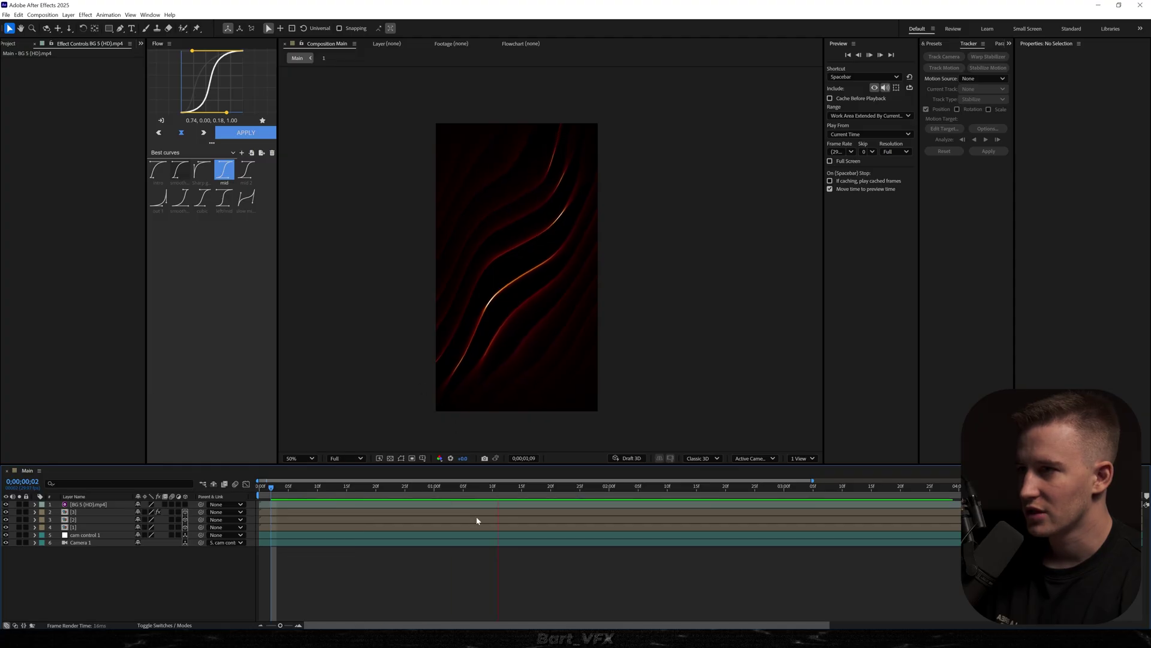
Apply Tint and Exposure effects to the BG 5 [HD].mp4 layer and lower the exposure until the background is dim.
click(443, 505)
key(ctrl+space)
text(tin)
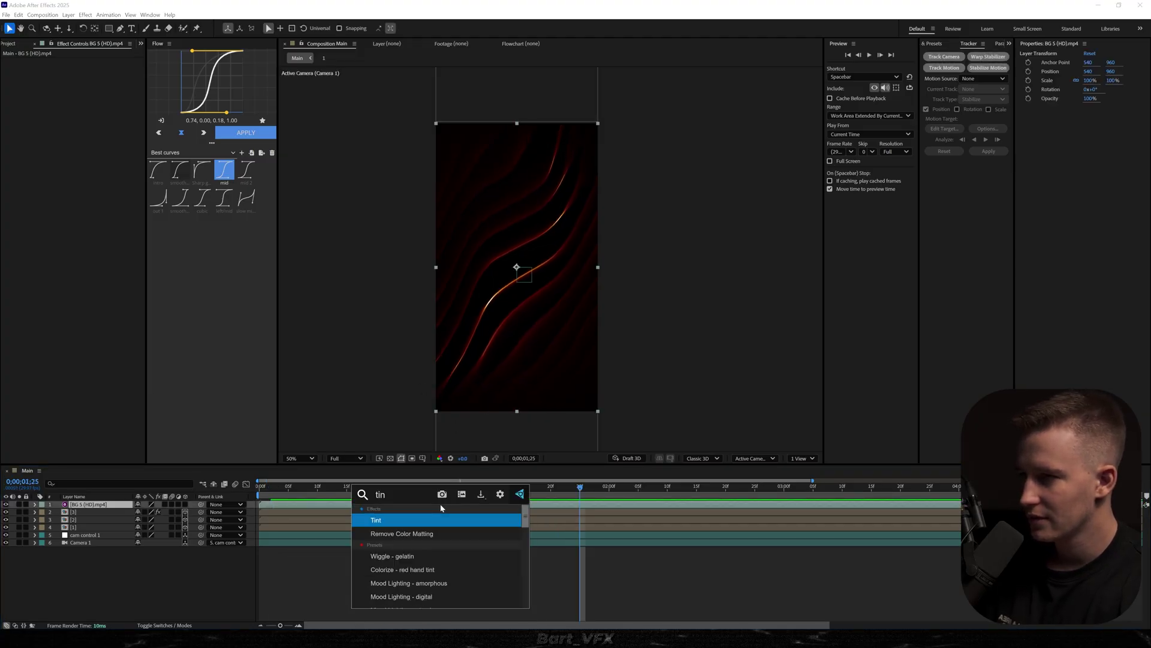
key(Return)
key(ctrl+space)
text(expo)
key(Return)
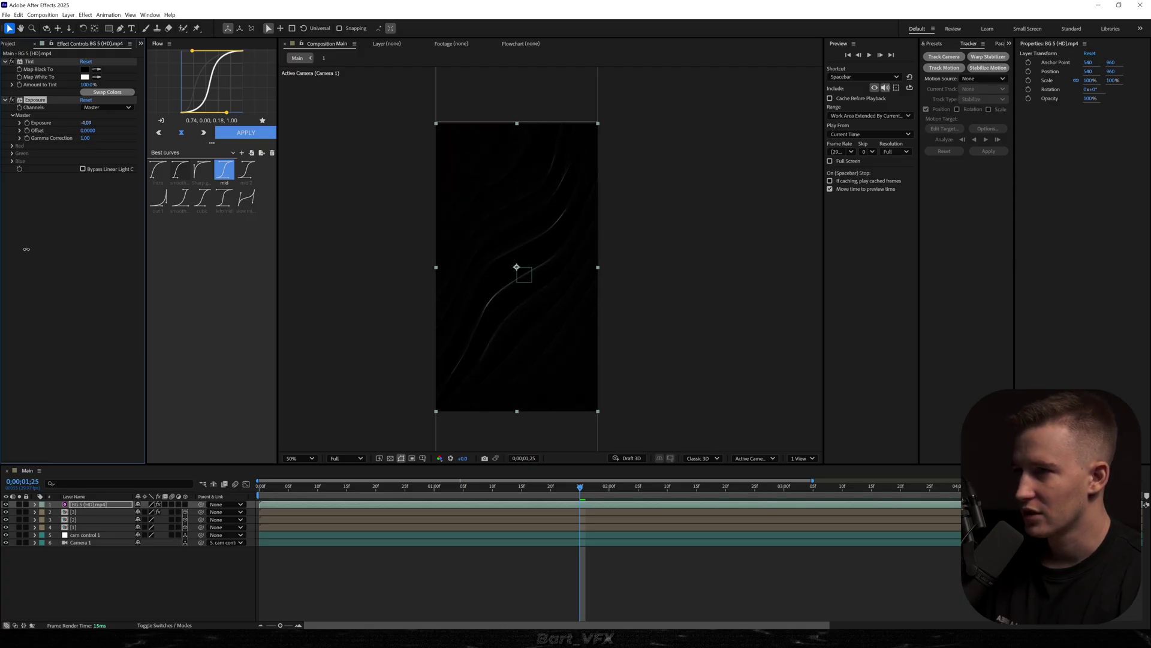
drag(8, 278, 5, 278)
Move the BG 5 [HD].mp4 layer to the bottom of the layer stack.
drag(89, 505, 84, 562)
click(419, 566)
scroll(524, 317, up, 2)
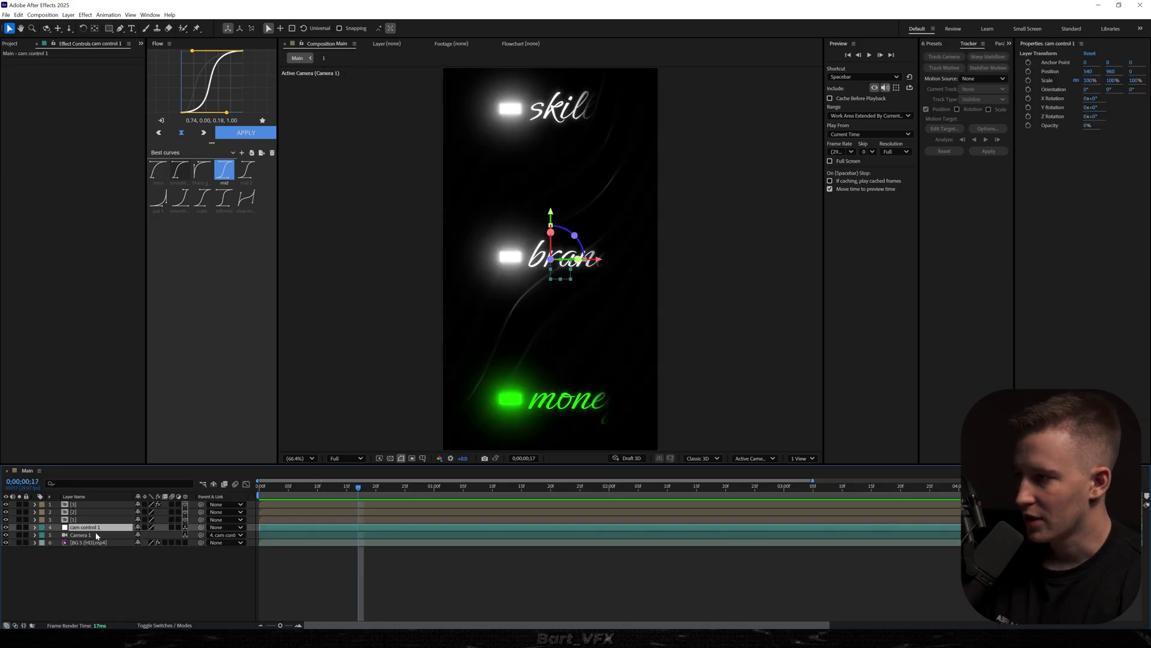
Keyframe cam control 1's position to travel from the skill text to the brand text by 0;00;00;17, easing it with the mid curve.
key(p)
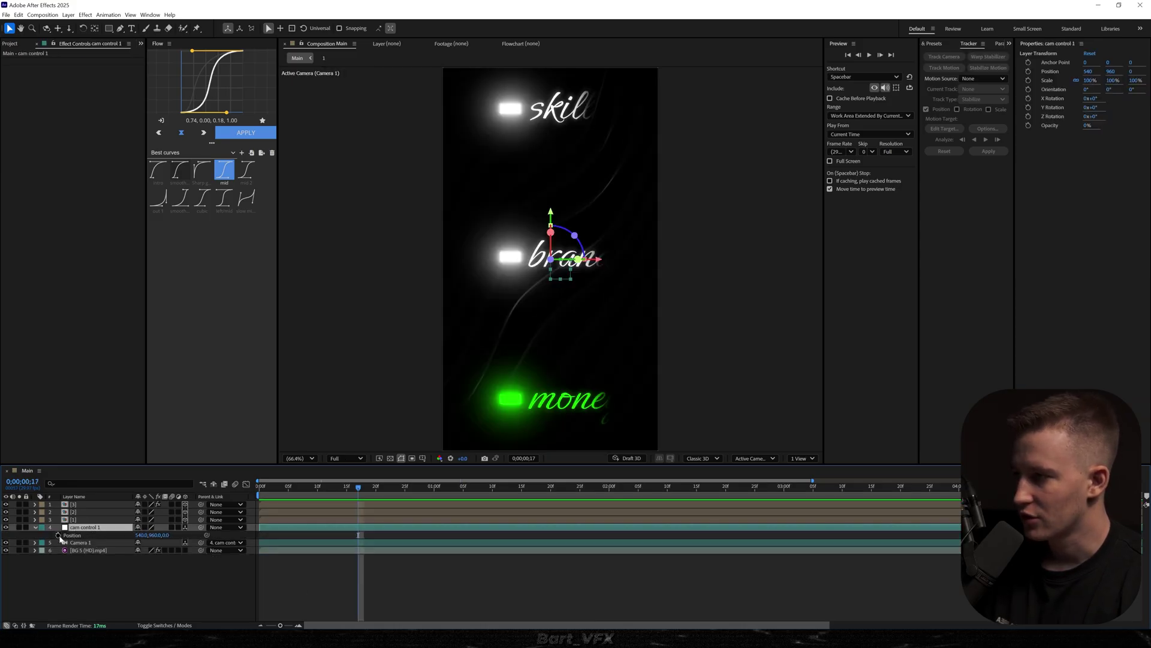
click(58, 535)
drag(154, 535, 279, 541)
key(alt+shift+Left)
key(F9)
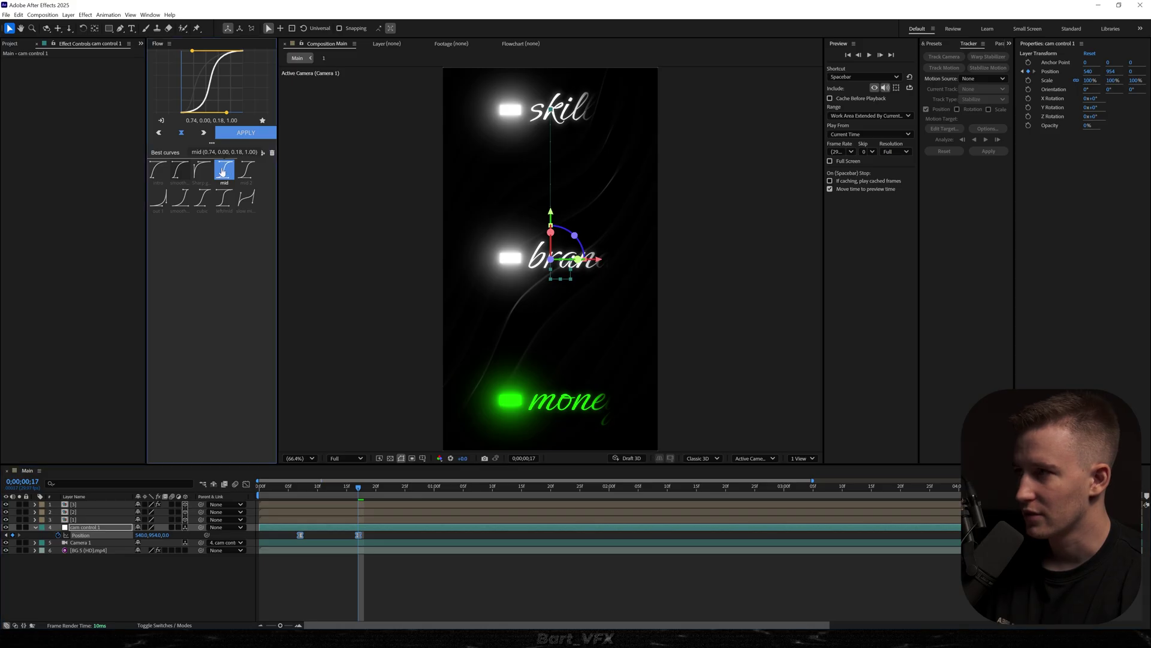
key(shift+F3)
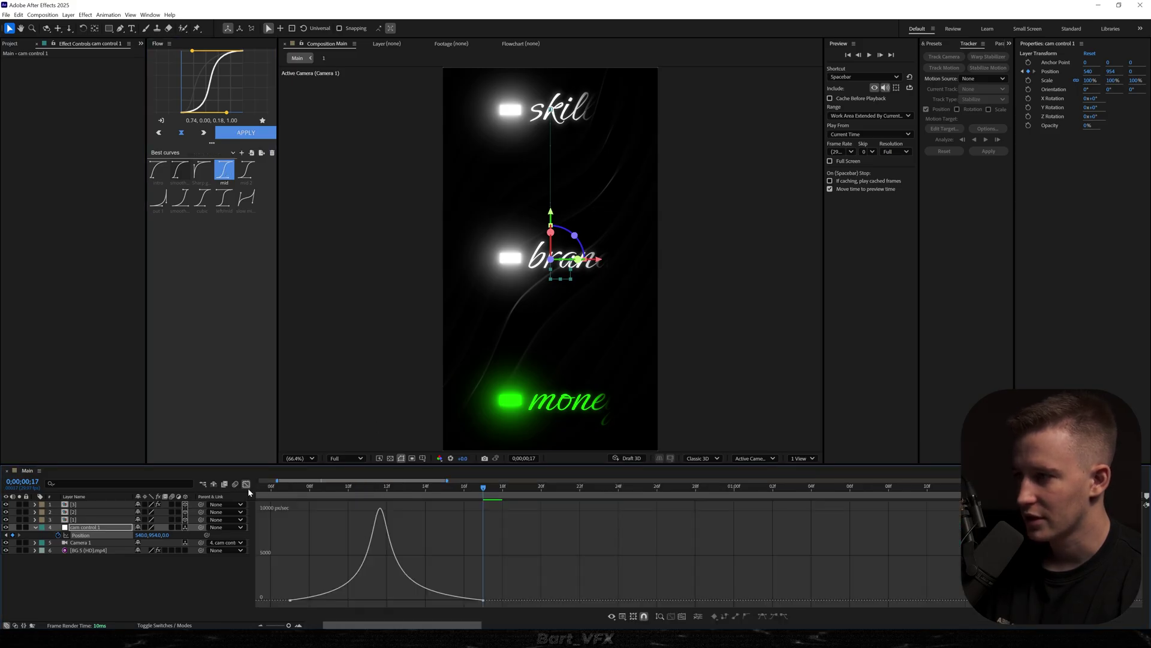
Retime cam control 1's second position keyframe to about 0;00;02;16 and preview the camera move.
click(246, 484)
drag(511, 546, 628, 546)
key(space)
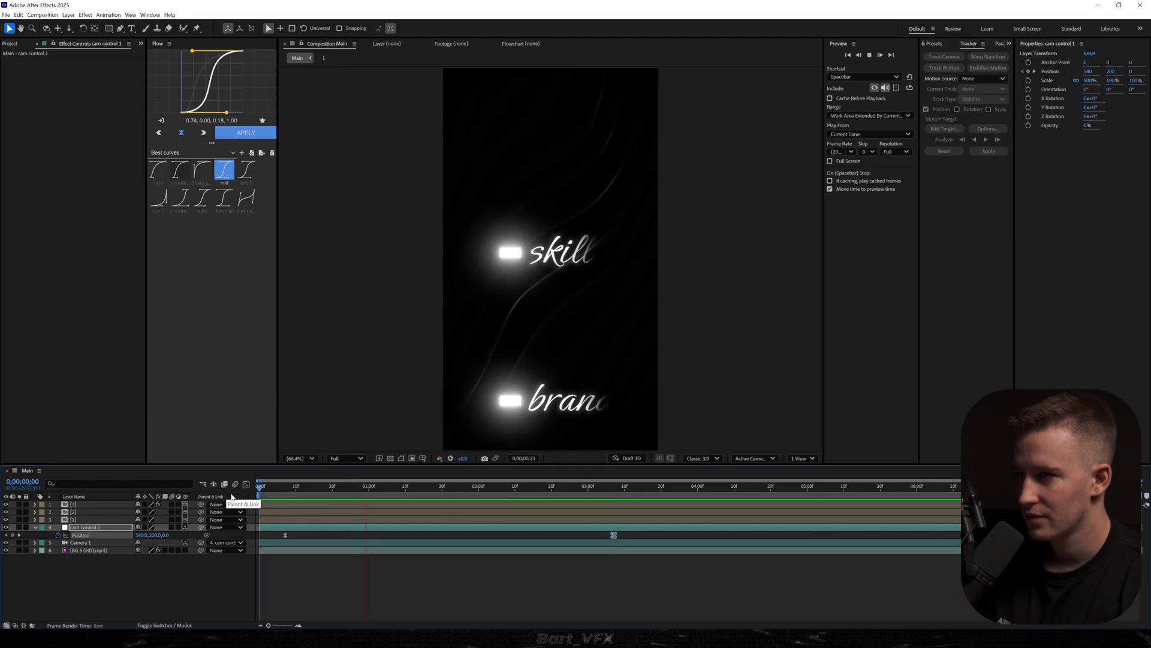
key(space)
click(565, 539)
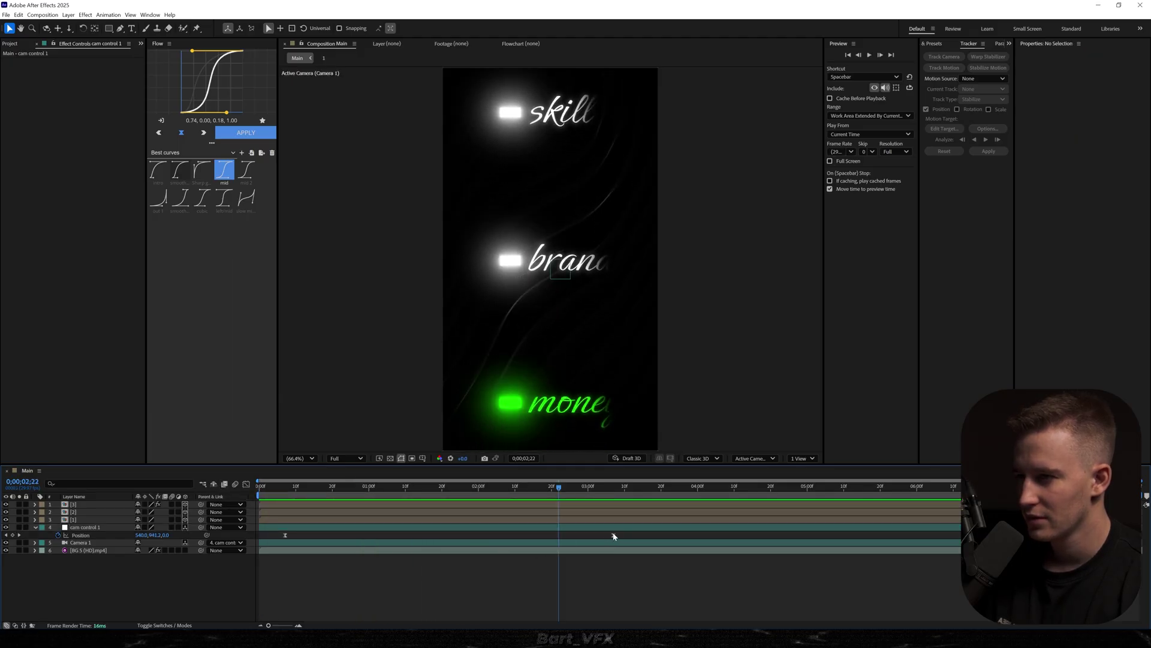
drag(614, 535, 536, 536)
key(space)
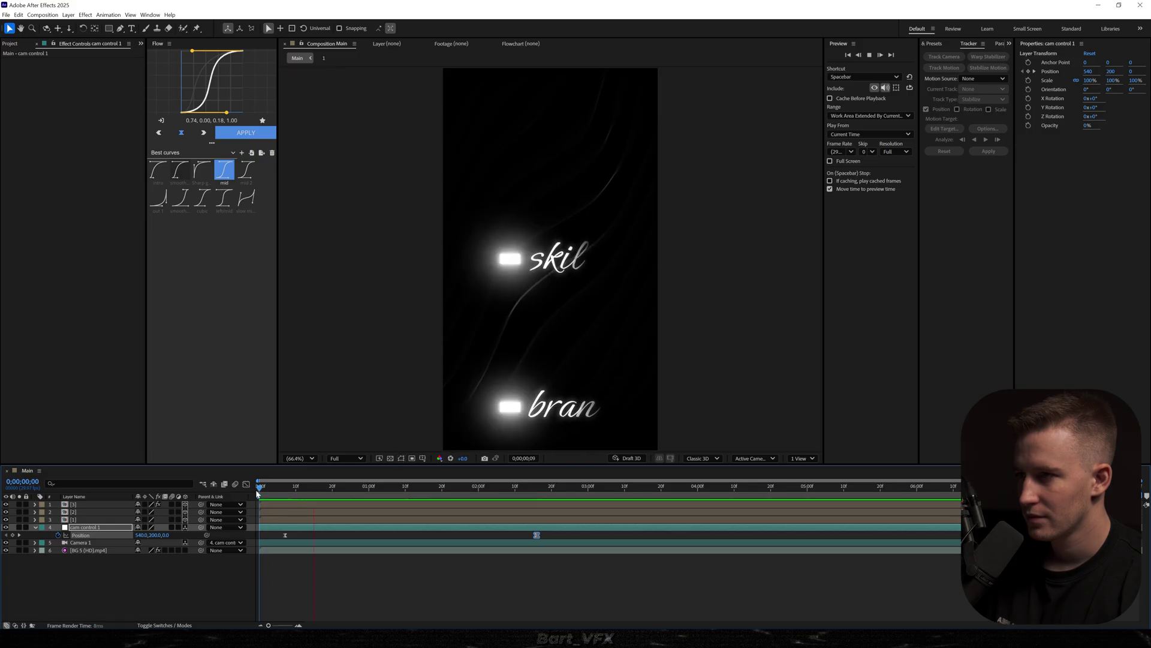
click(332, 589)
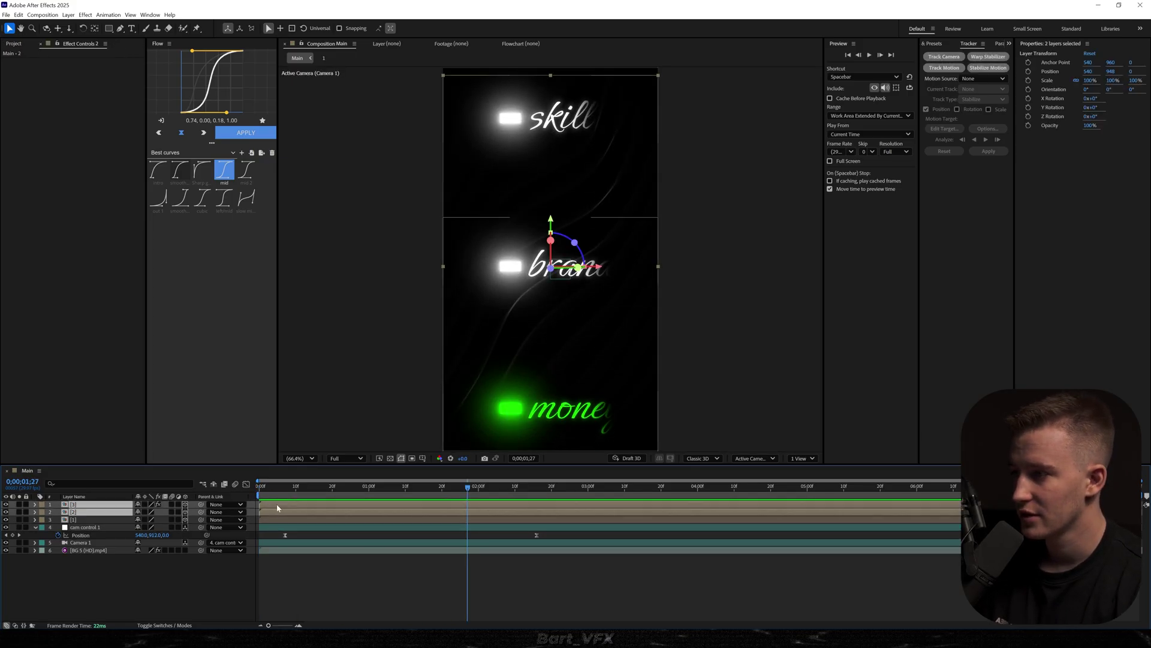
Stagger the pre-comps so layer 2 starts at about 0;00;01;01 and layer 3 at about 0;00;02;11, and preview the timing.
drag(280, 507, 510, 501)
click(389, 505)
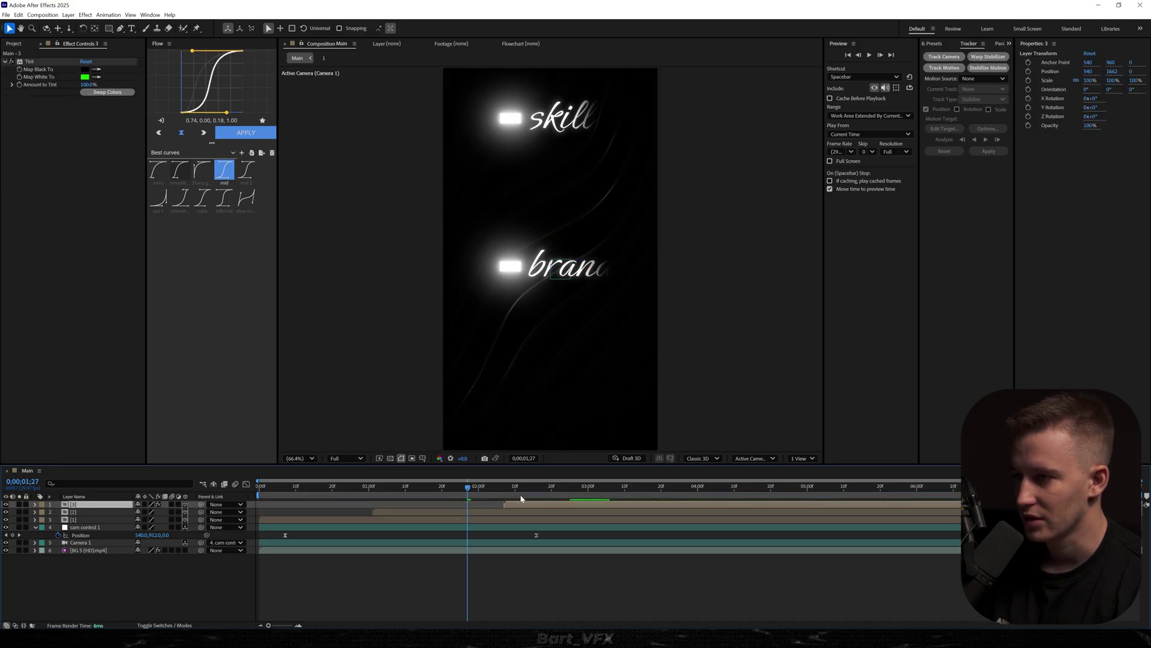
key(Home)
key(space)
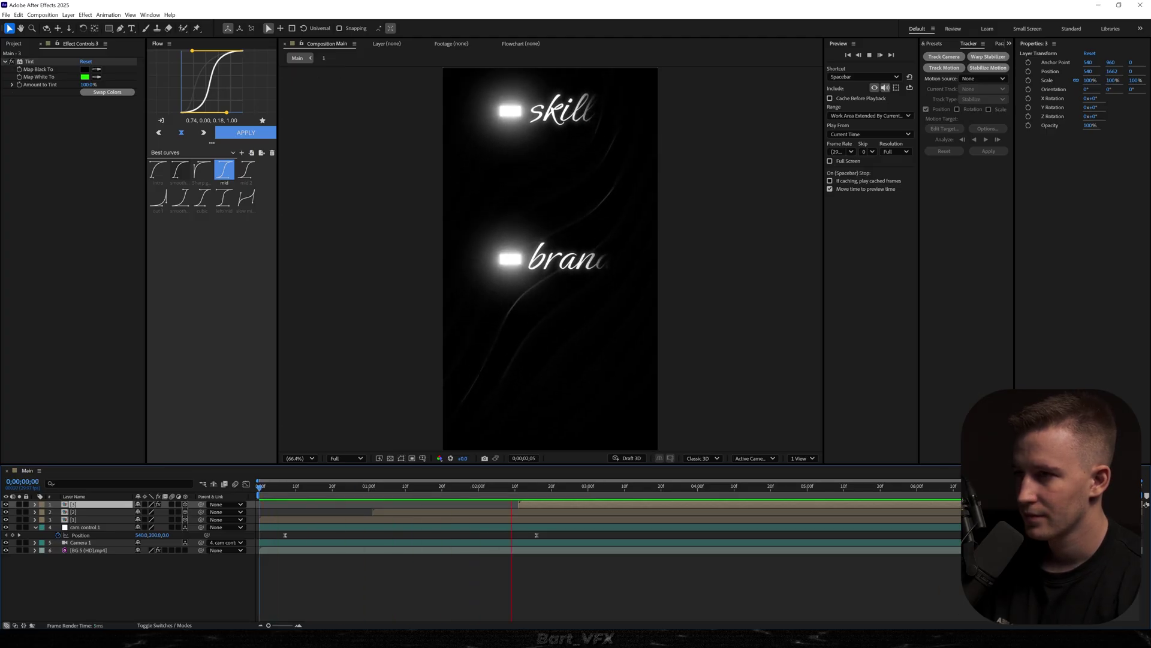
key(space)
Duplicate cam control 1, keep only the first position keyframe on the copy, and parent cam control 1 to it.
click(85, 527)
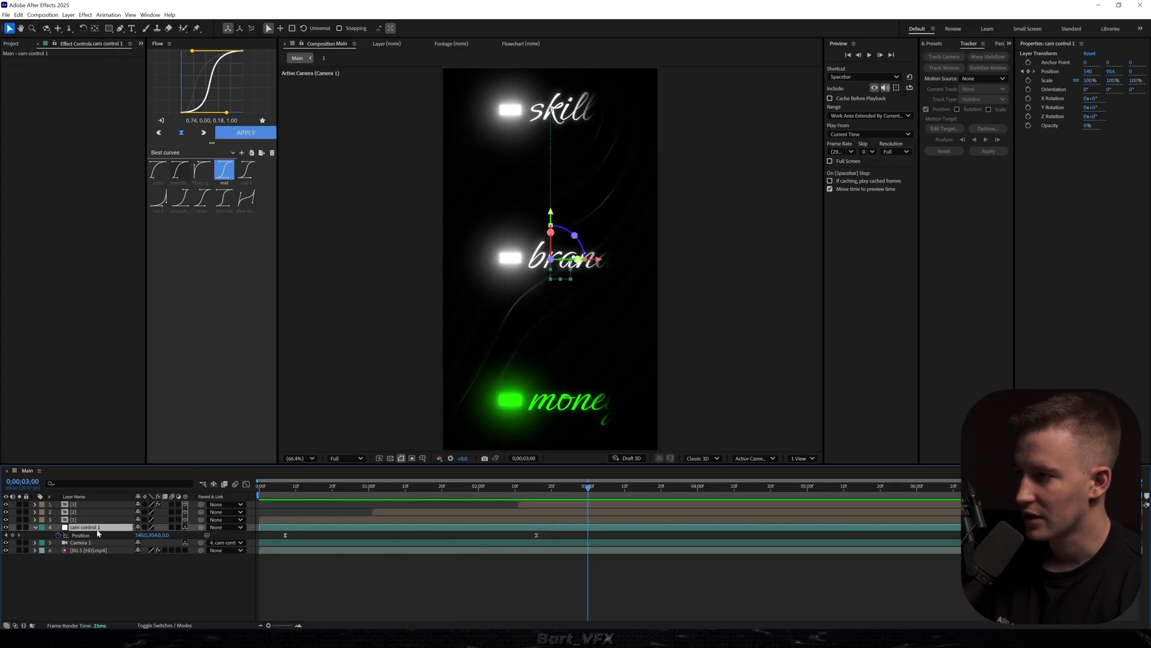
key(ctrl+d)
key(u)
drag(544, 532, 523, 541)
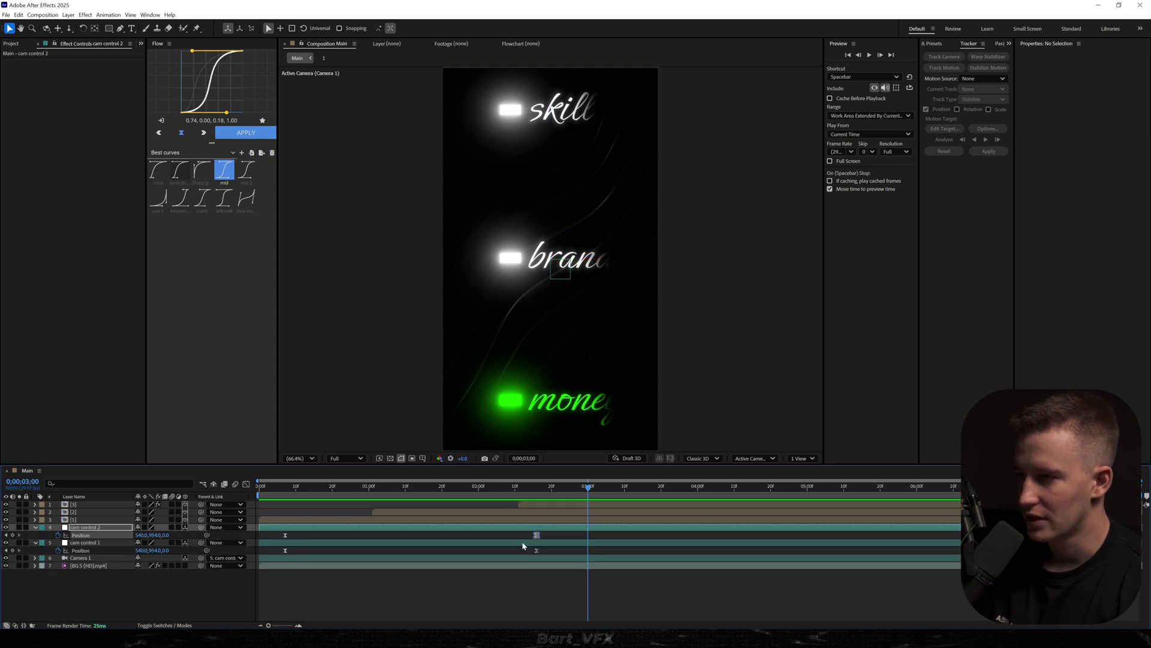
key(Delete)
drag(202, 542, 90, 527)
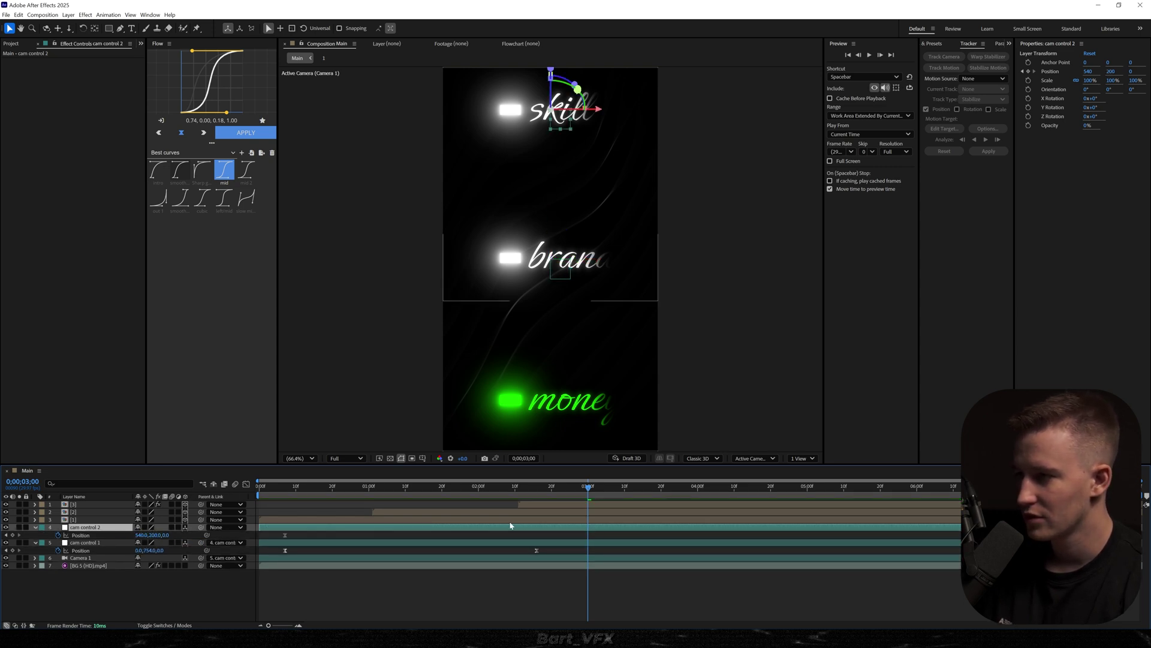
Shift cam control 2 to start at about 0;00;01;18 and keyframe its Y position to 925 at 0;00;04;10, easing with the mid curve.
key(space)
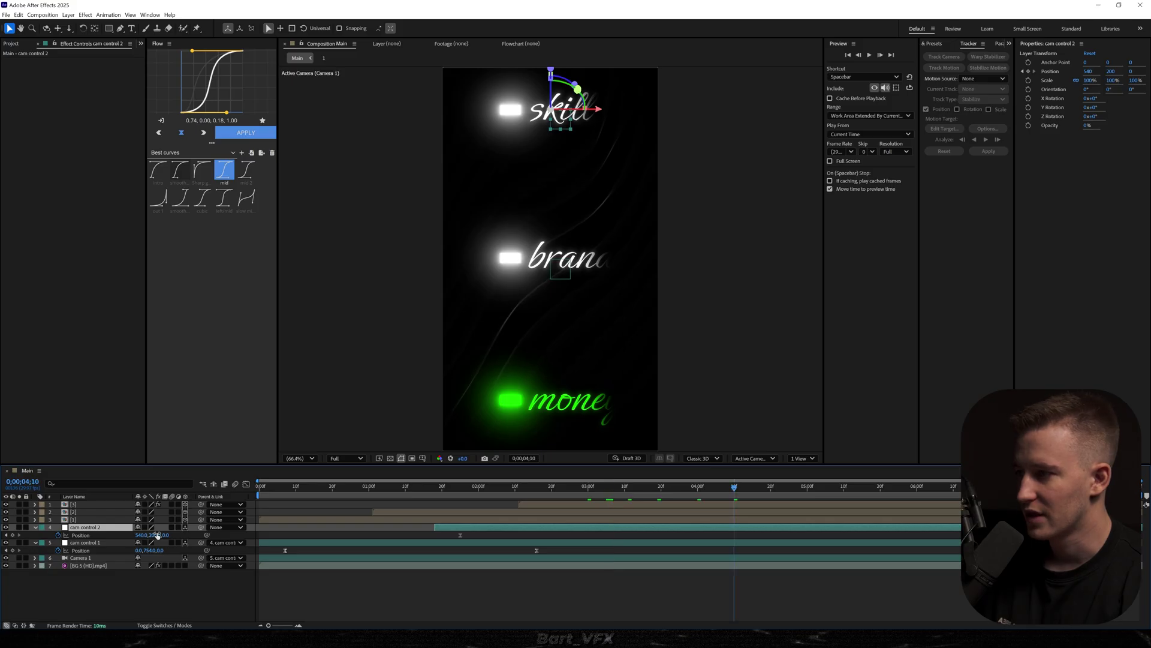
drag(155, 533, 588, 478)
drag(766, 535, 410, 533)
click(245, 133)
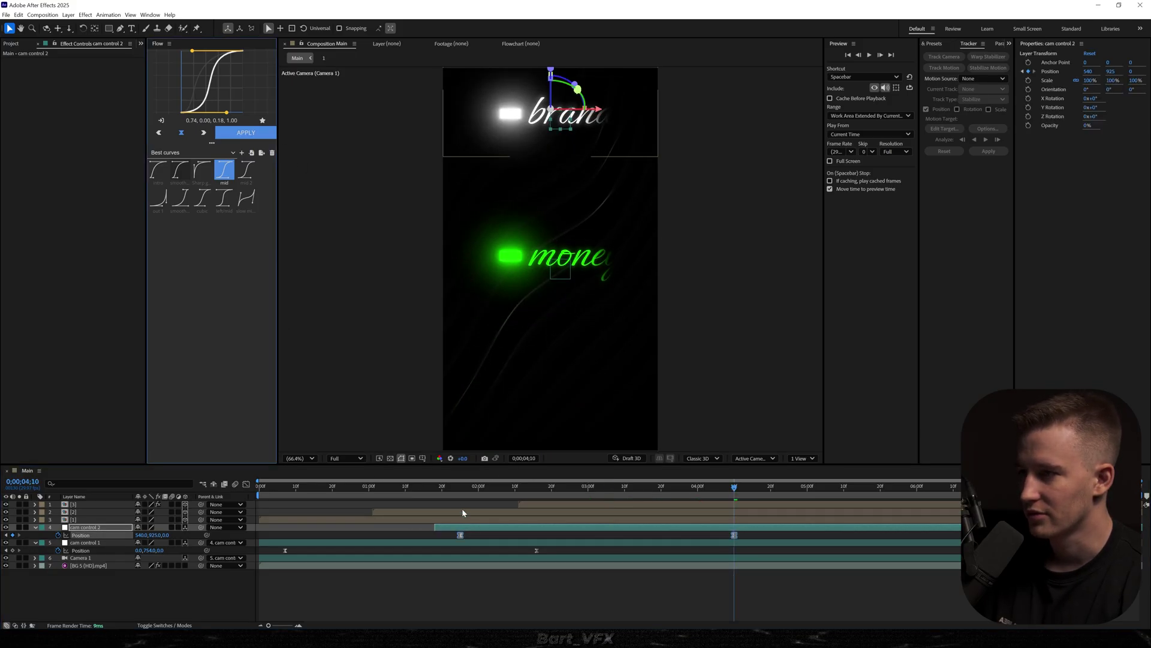
drag(324, 486, 160, 461)
key(space)
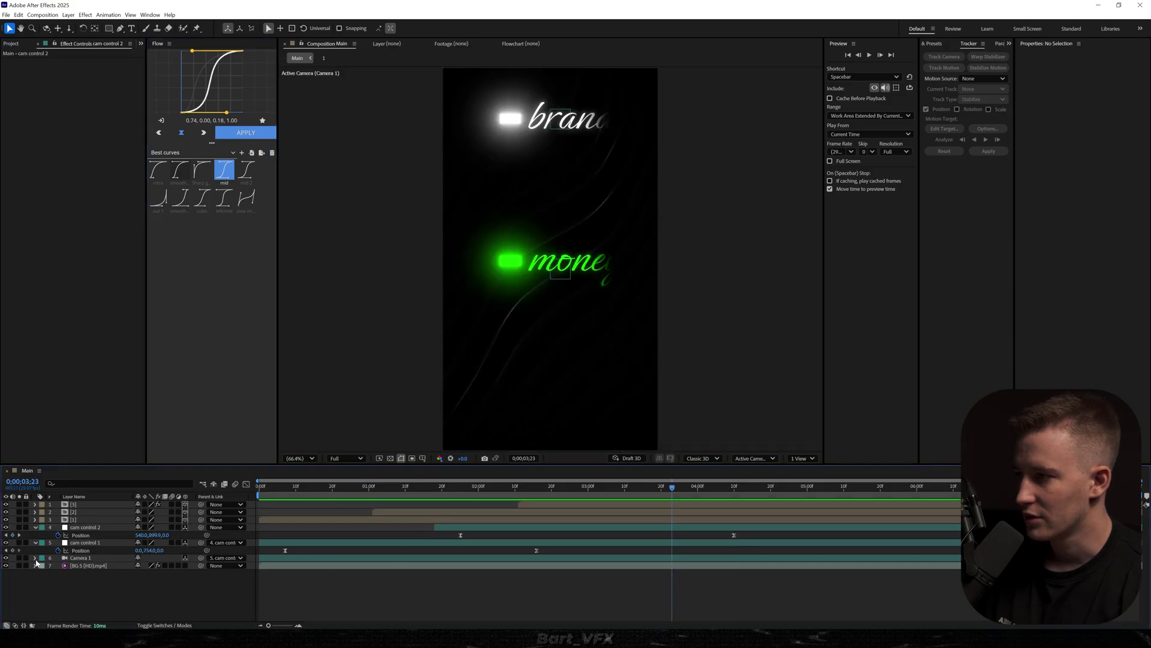
Add the expression wiggle(1,2) to Camera 1's Point of Interest and preview the animation.
click(35, 558)
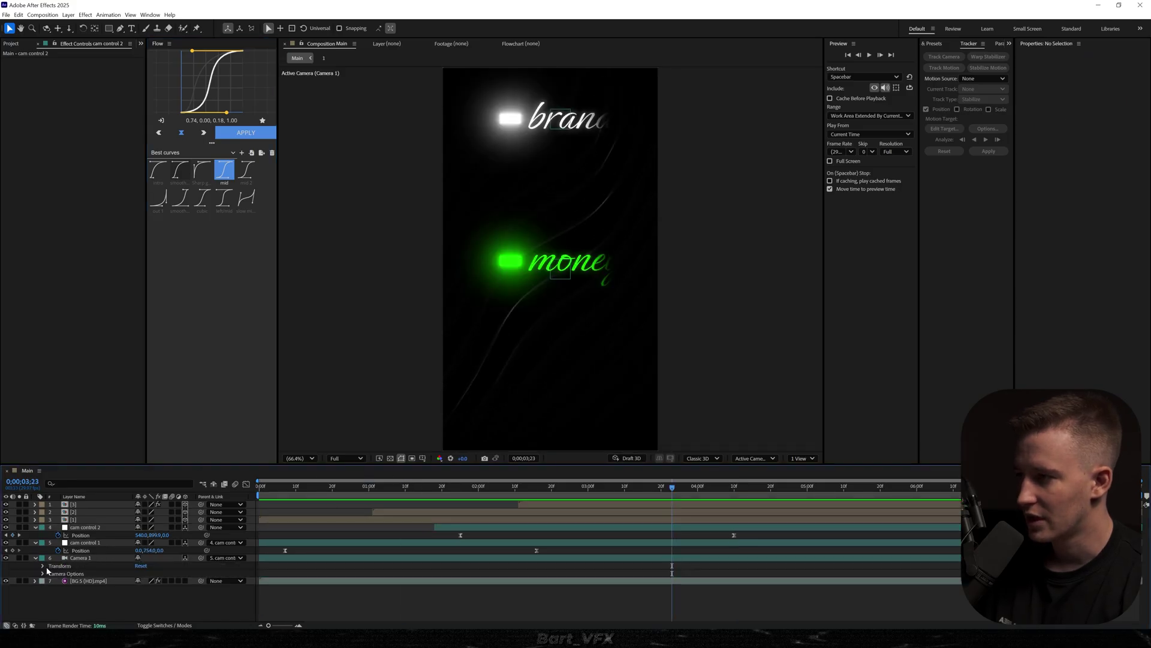
click(42, 566)
alt+click(58, 575)
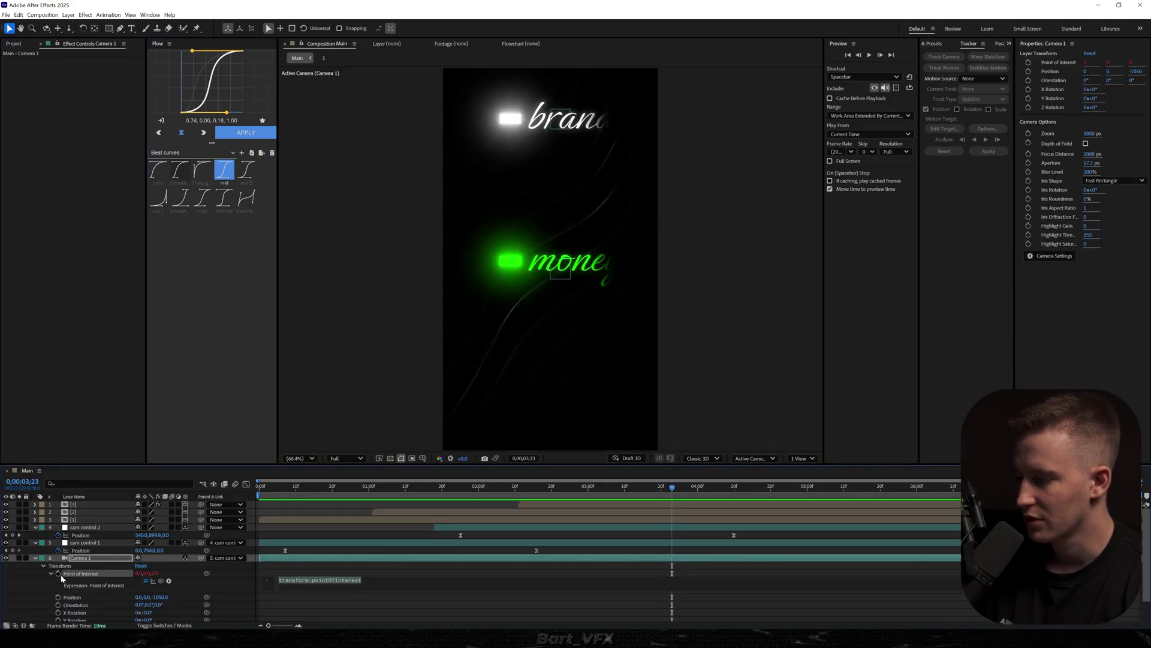
text(wiggle())
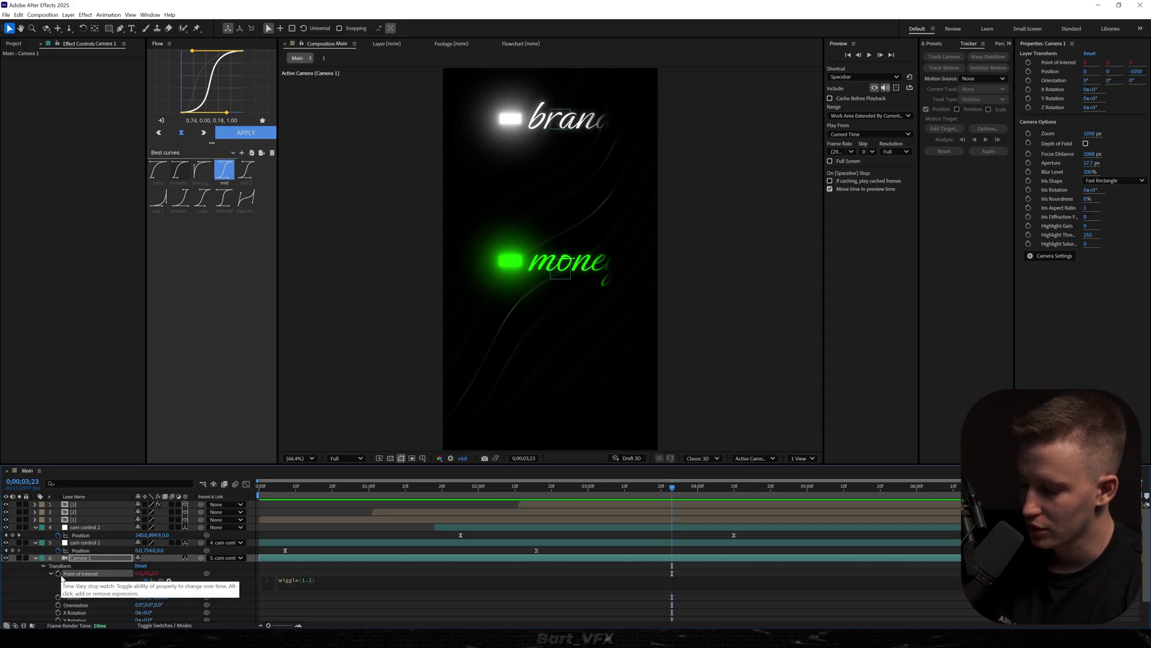
click(406, 622)
key(Home)
key(space)
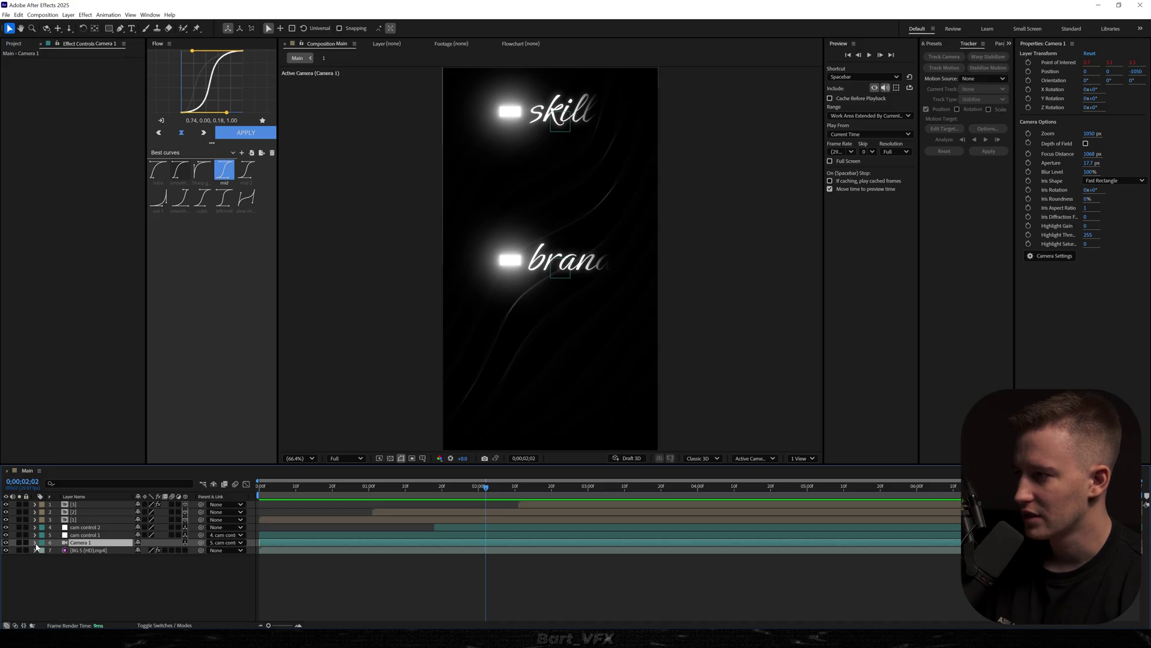
Animate Camera 1's position sideways so that the words are viewed at an angle.
click(34, 543)
click(43, 551)
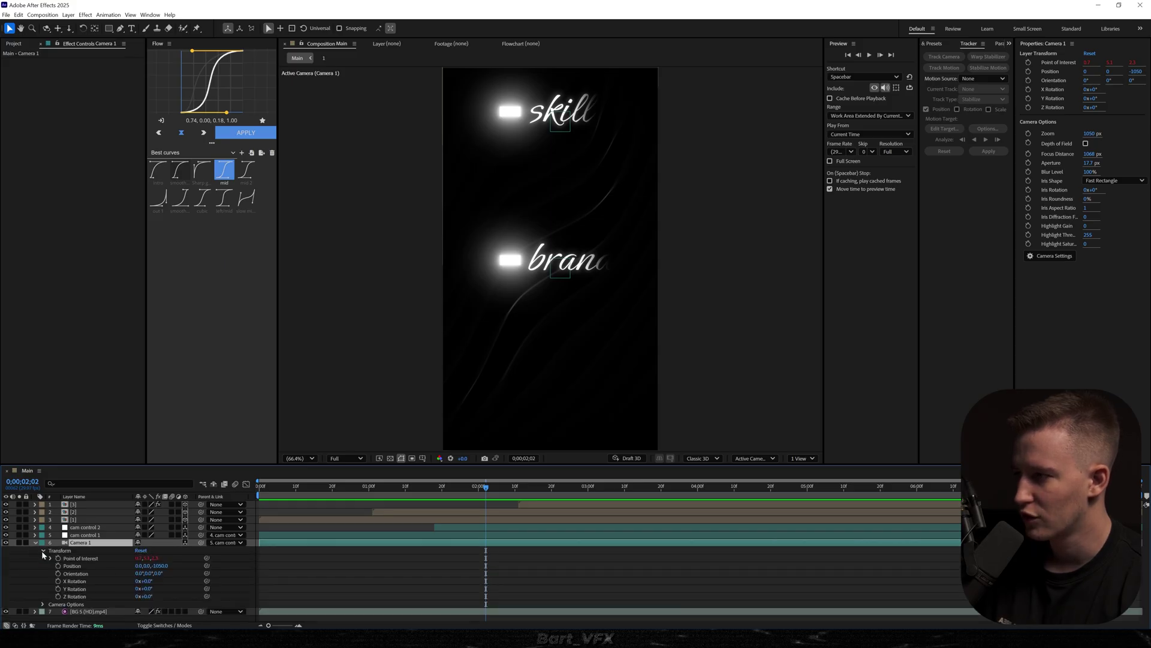
drag(139, 566, 5, 574)
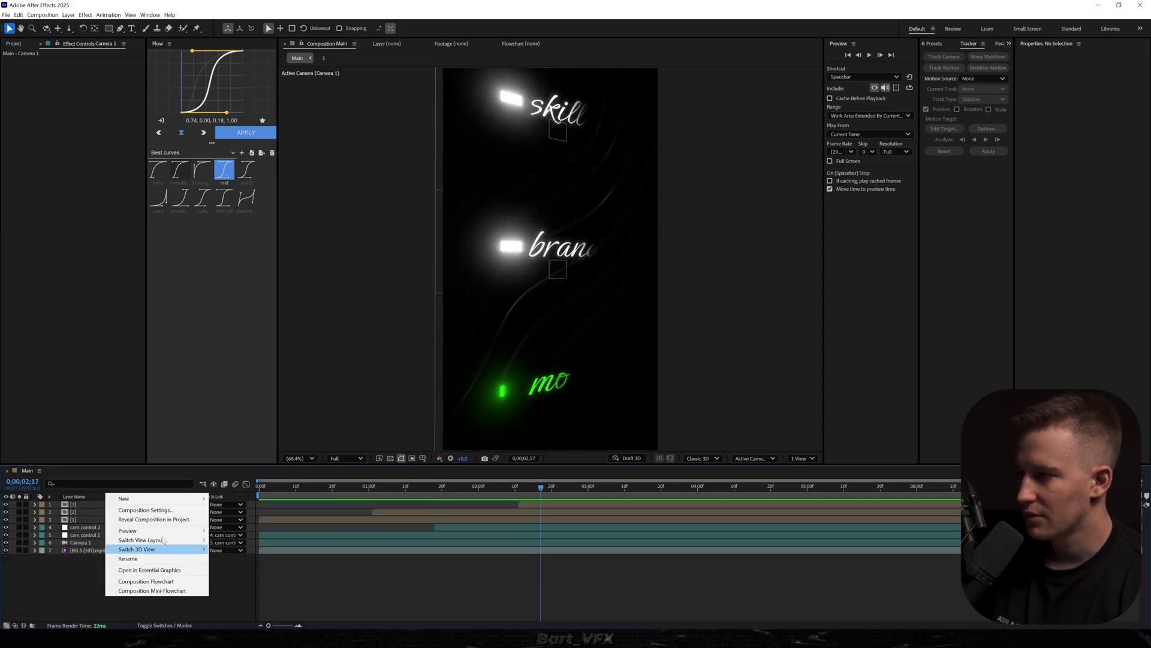
Add an adjustment layer to the Main composition and name it Blur.
right_click(106, 494)
mouse_move(180, 498)
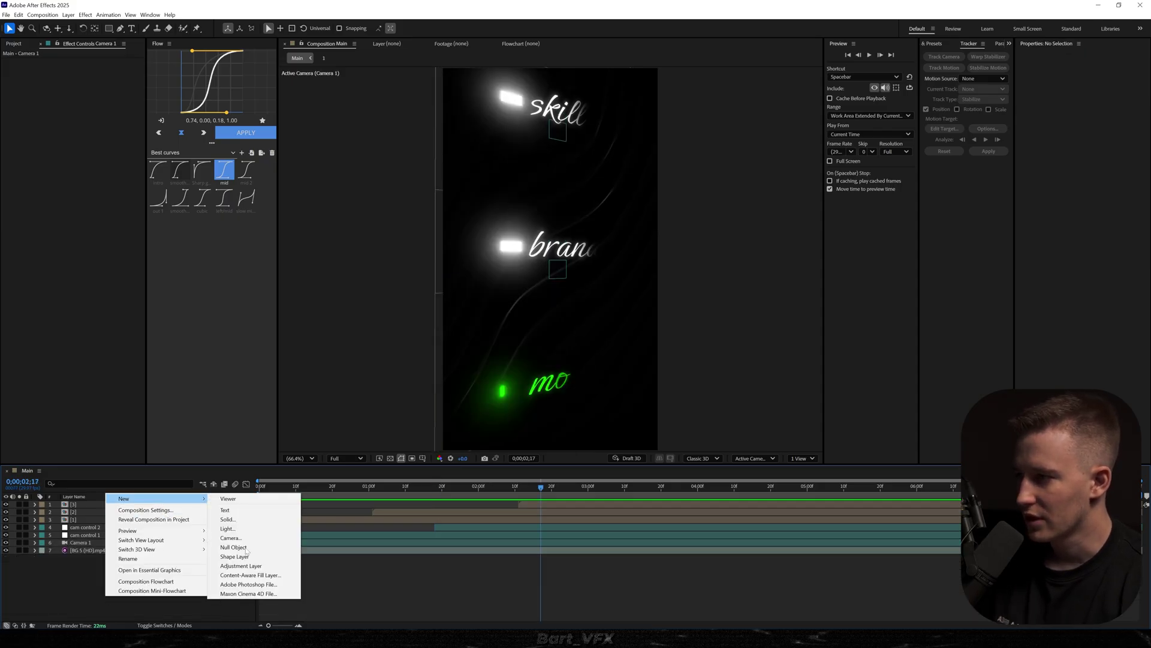
click(243, 565)
key(Return)
text(B)
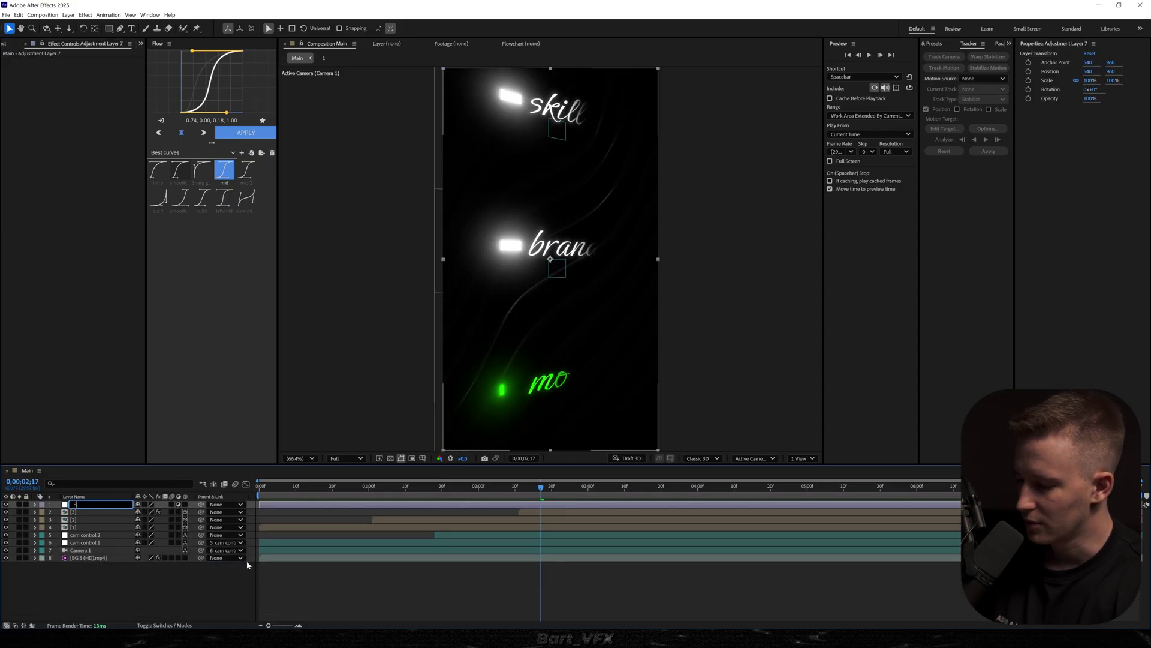
text(lur)
key(Return)
Apply Gaussian Blur to the Blur layer with a blurriness of 31.2.
key(ctrl+space)
text(gaus)
key(Return)
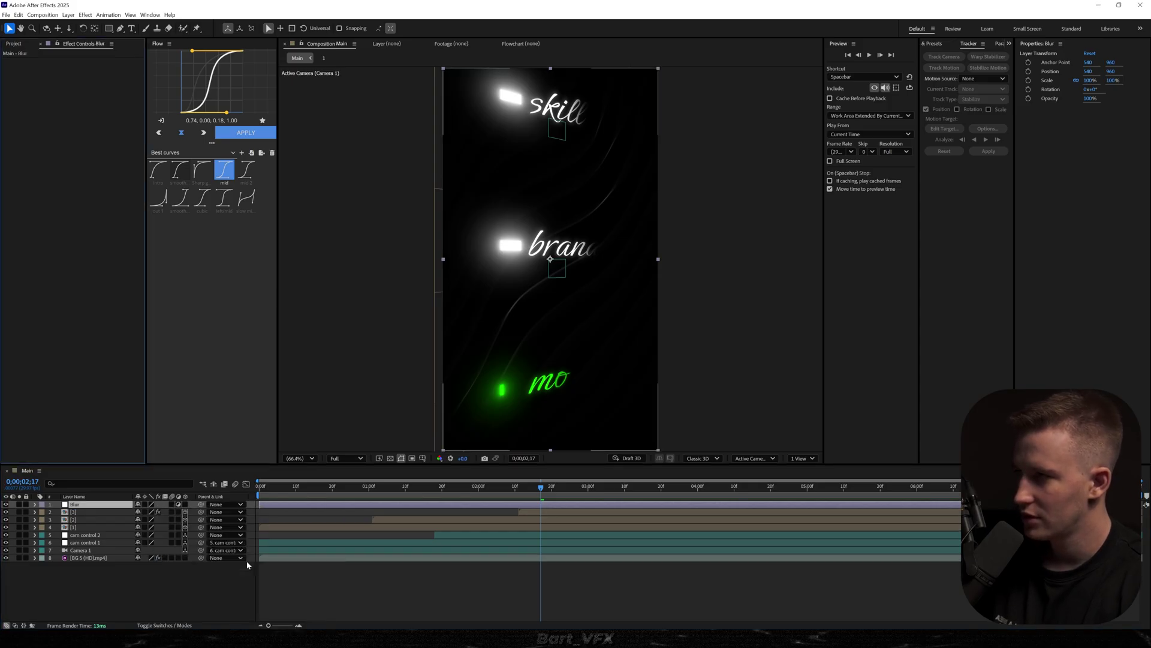
drag(85, 69, 174, 69)
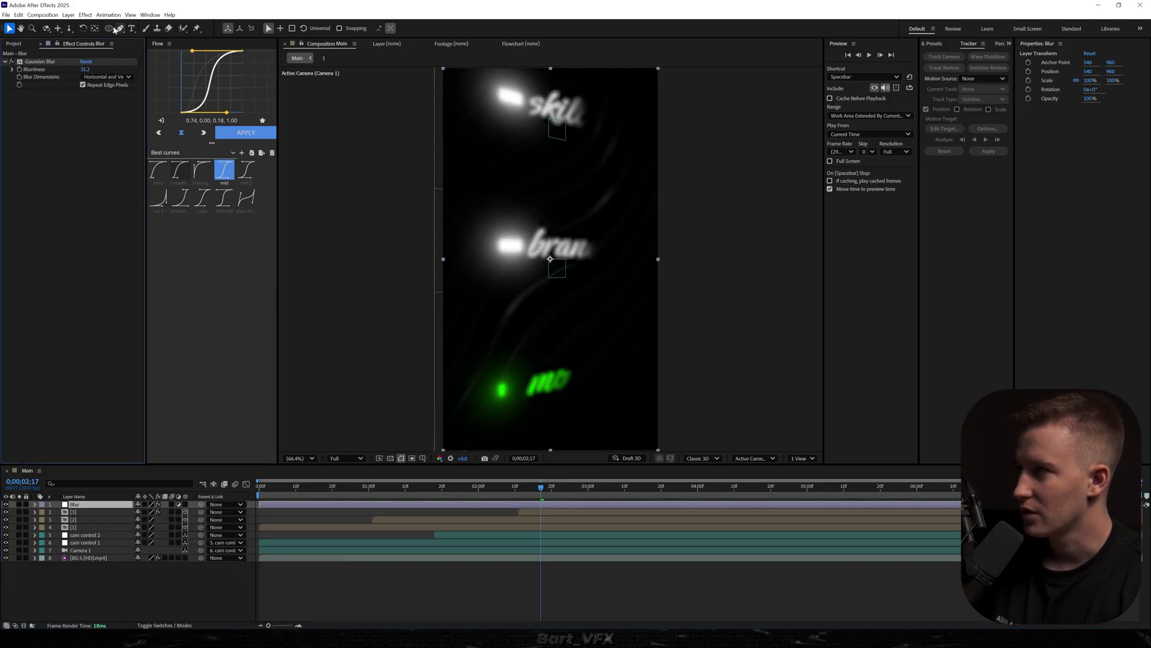
Draw a circular mask around the brand text on the Blur layer, then enlarge and center it slightly.
click(112, 28)
click(144, 50)
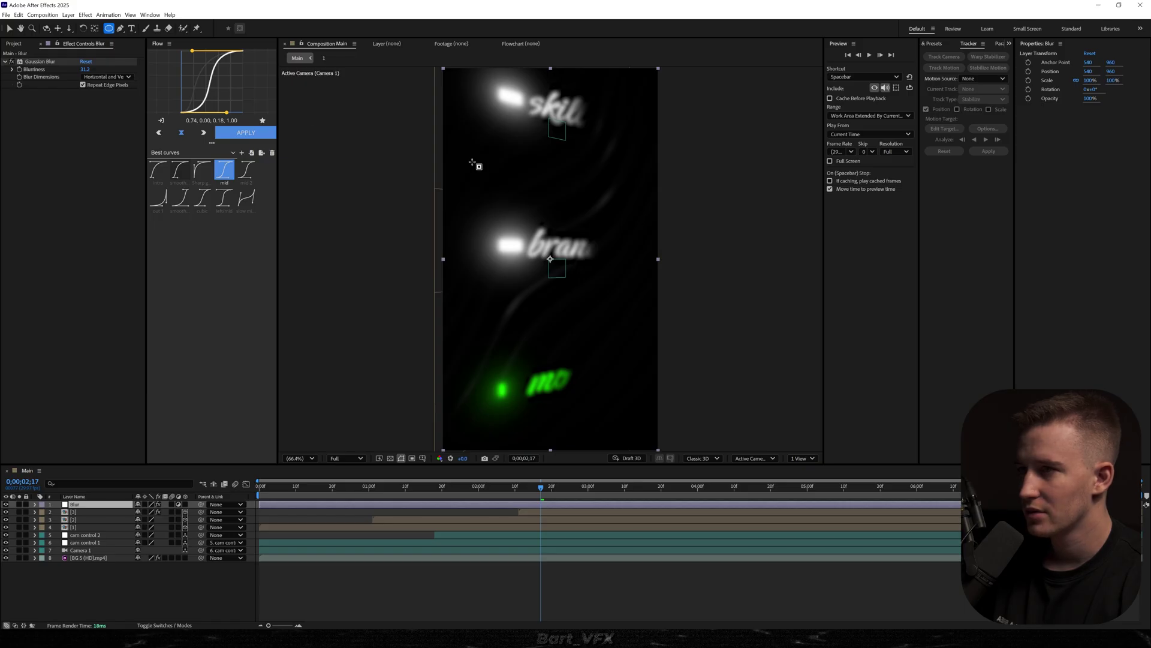
drag(469, 159, 640, 333)
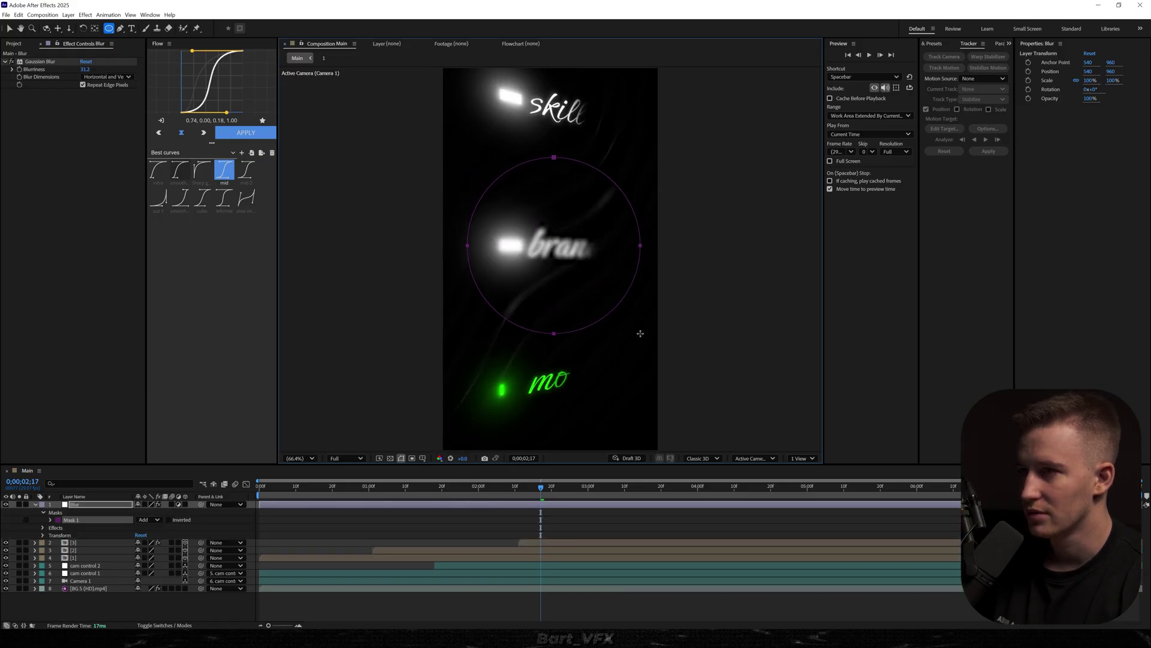
key(ctrl+t)
drag(588, 292, 586, 296)
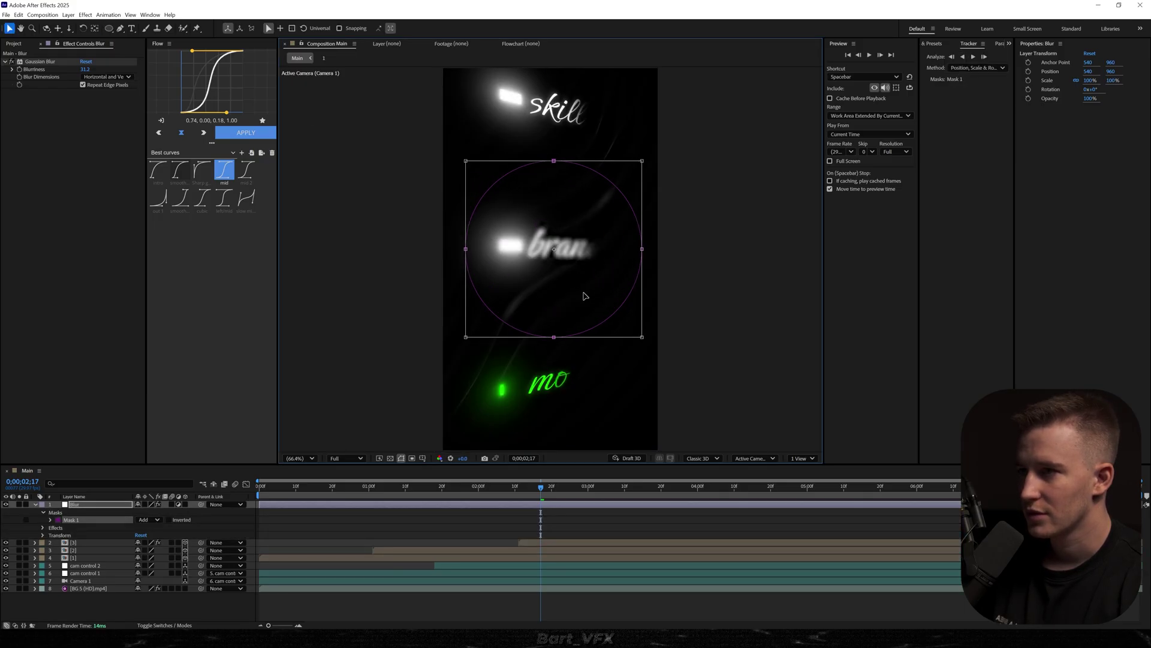
click(107, 609)
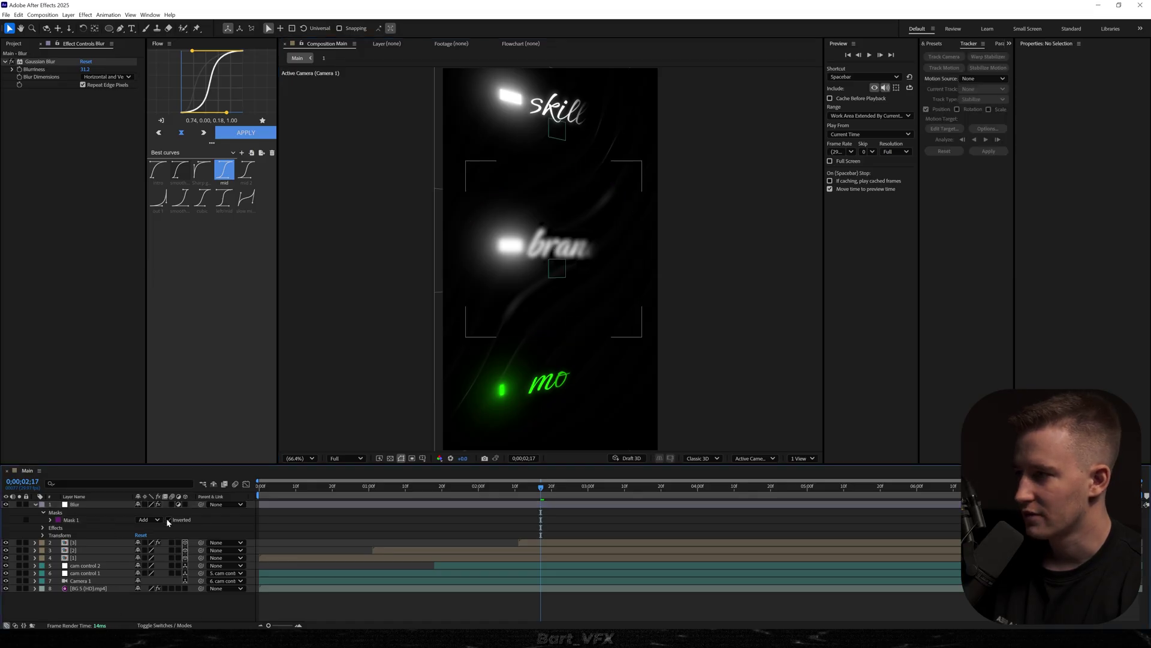
Invert the Blur layer's mask and set its feather to about 529 pixels.
click(168, 519)
key(f)
drag(145, 519, 152, 519)
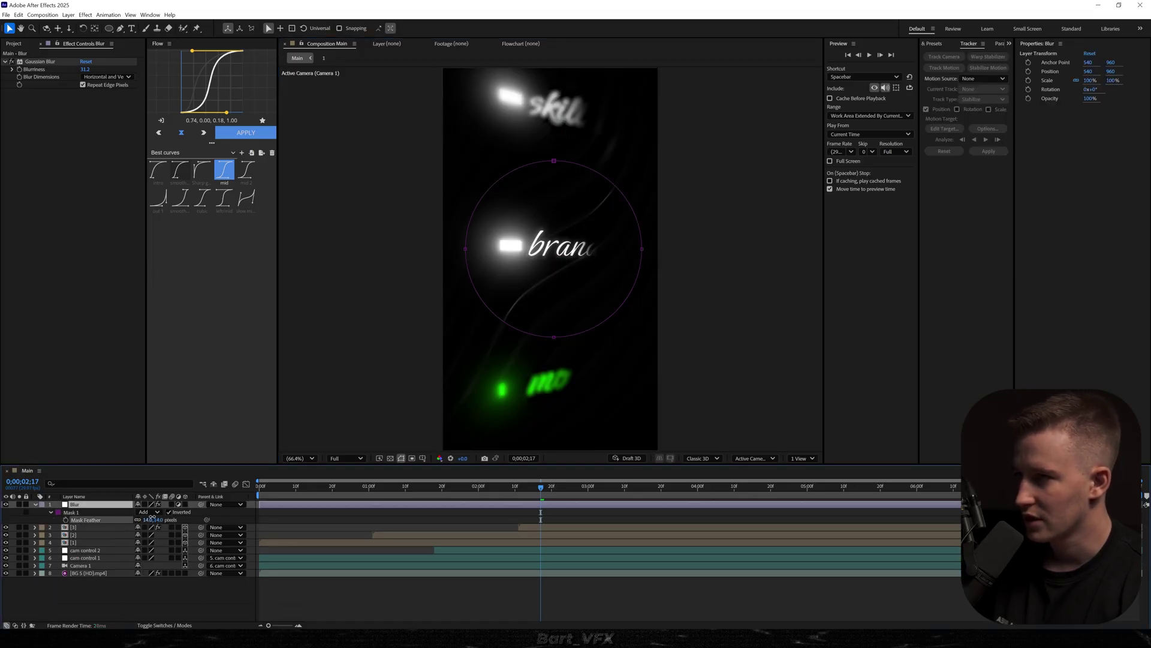
drag(321, 495, 378, 519)
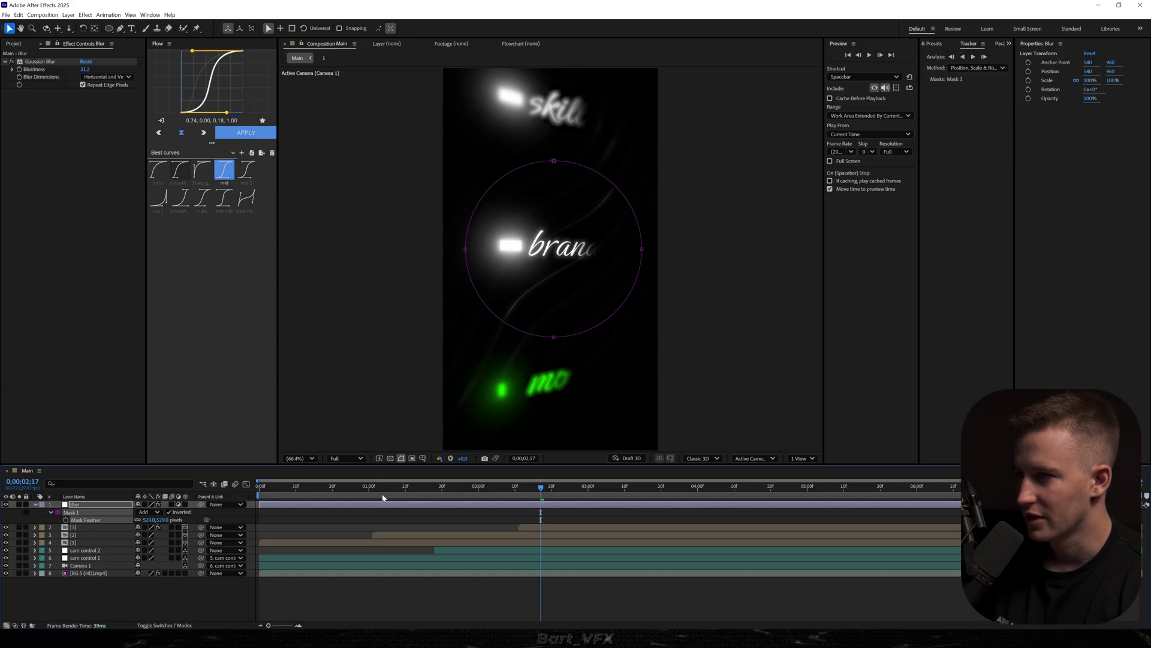
Squash the Blur layer's mask vertically from both ends into a flatter ellipse around the brand text.
key(Page_Up)
key(Page_Up)
key(ctrl+t)
key(ctrl+t)
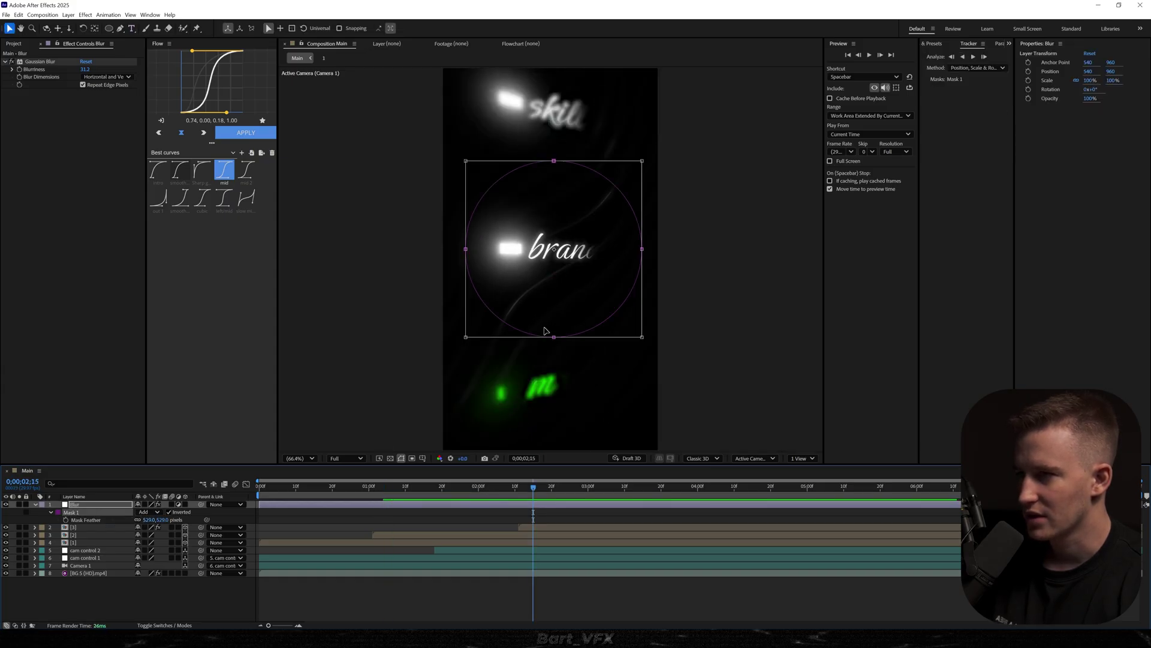
drag(552, 340, 555, 319)
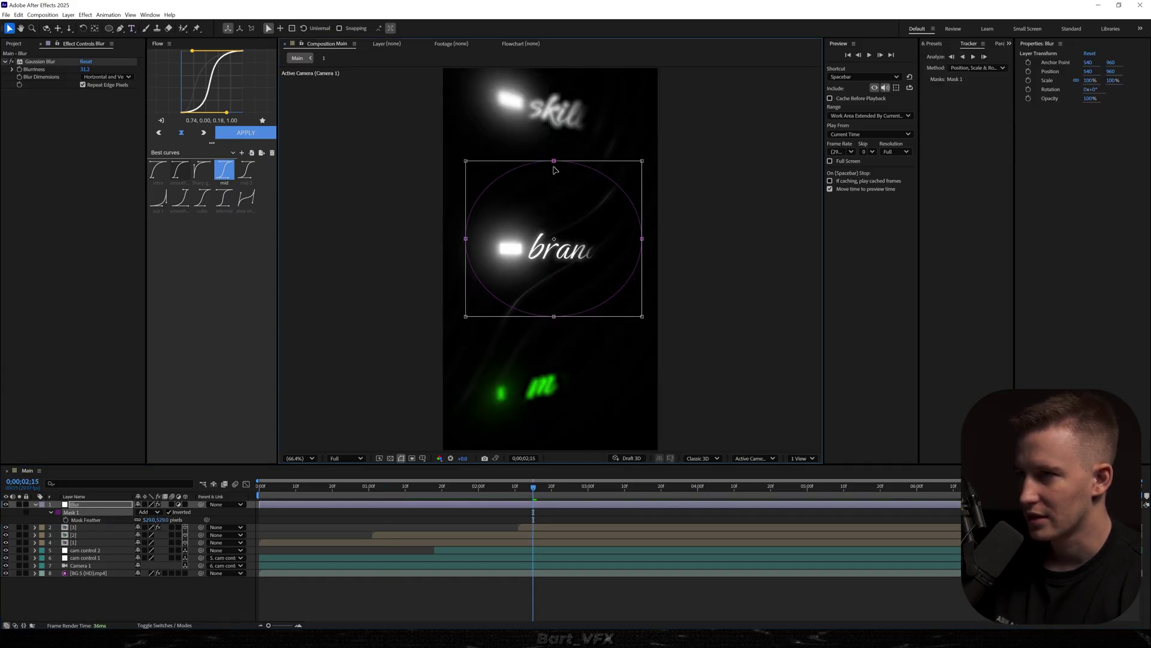
drag(555, 160, 554, 187)
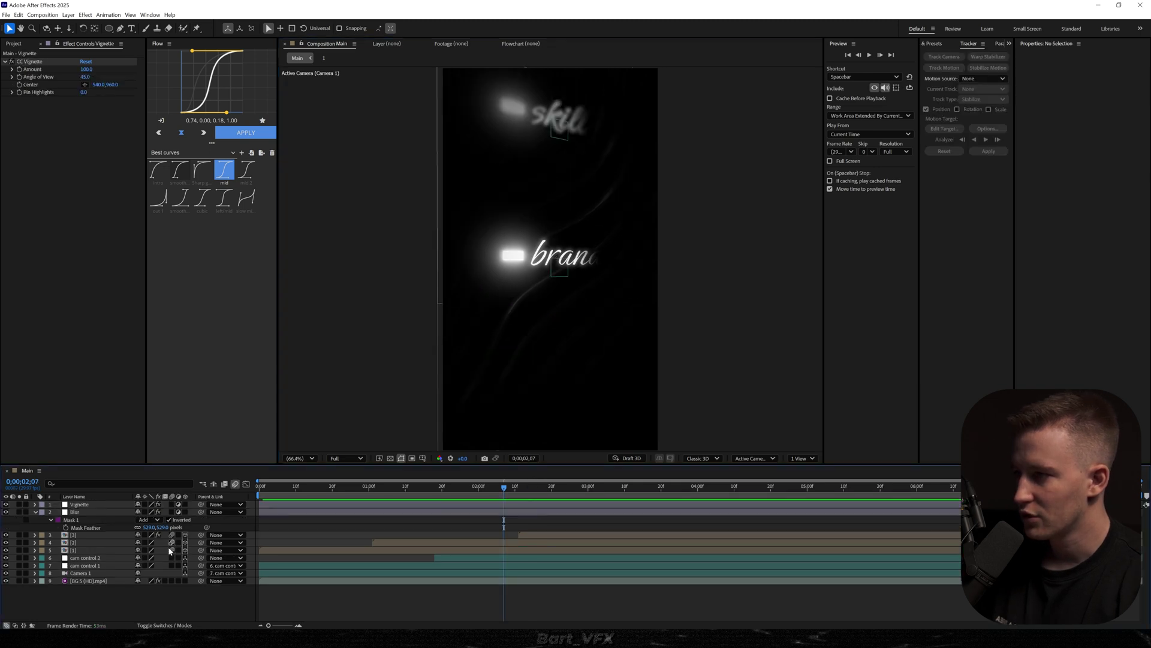
Enable motion blur for the pre-comp 1 layer.
click(171, 549)
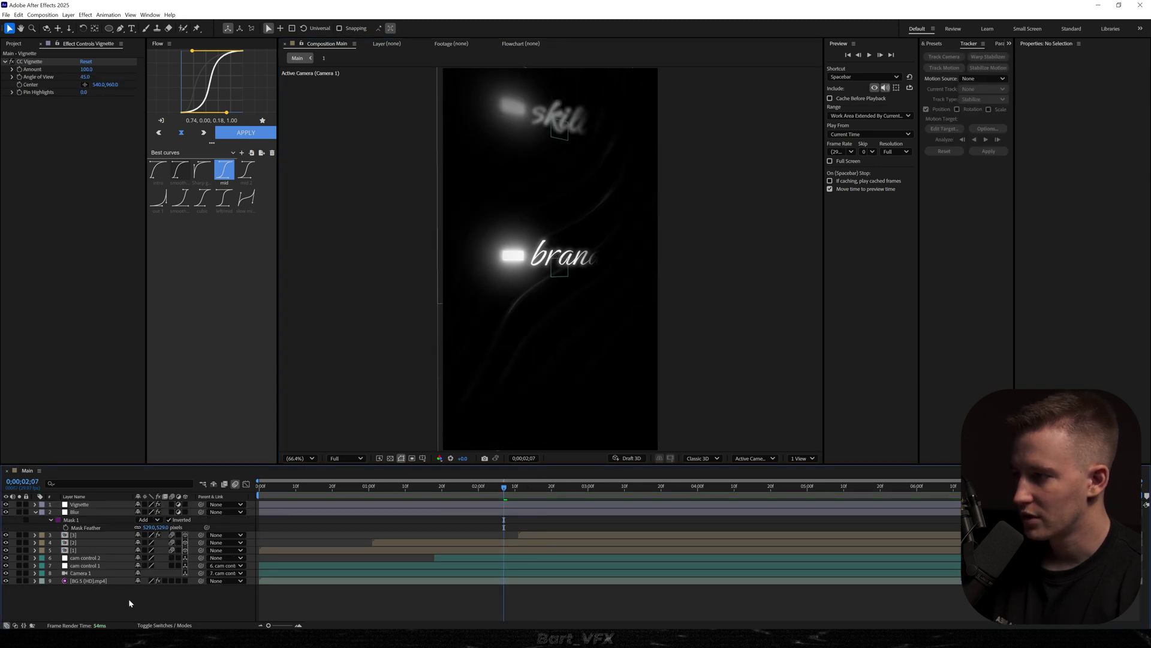
Add another adjustment layer and apply Posterize Time to it with a frame rate of 18.
key(ctrl+alt+y)
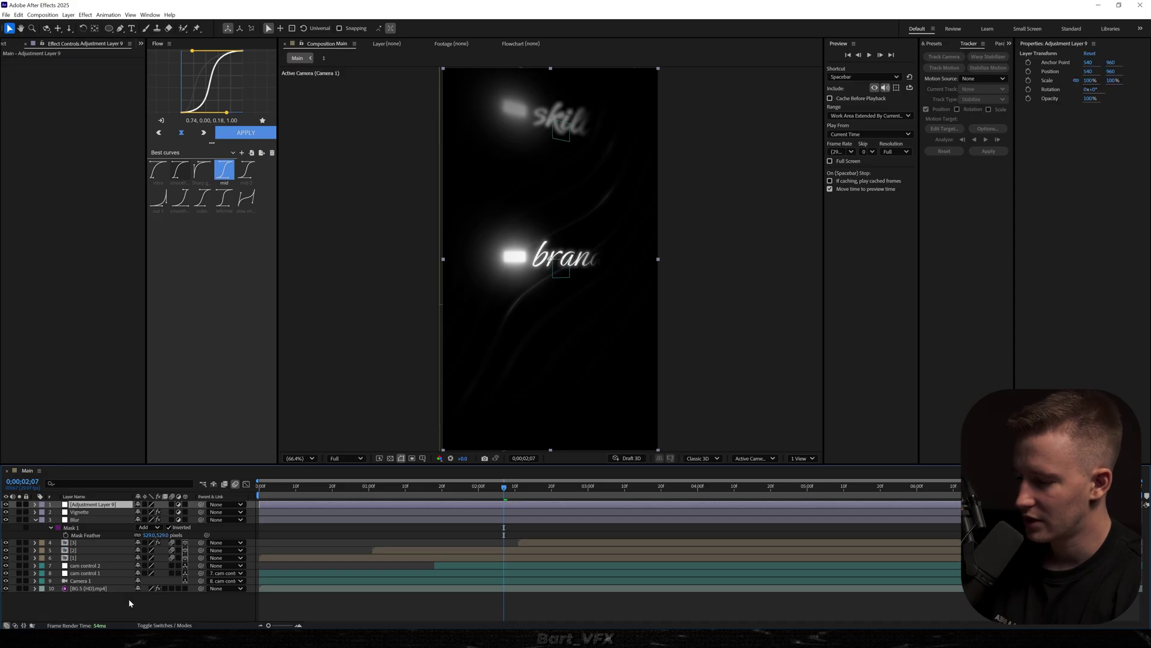
key(ctrl+space)
text(posterize)
key(Return)
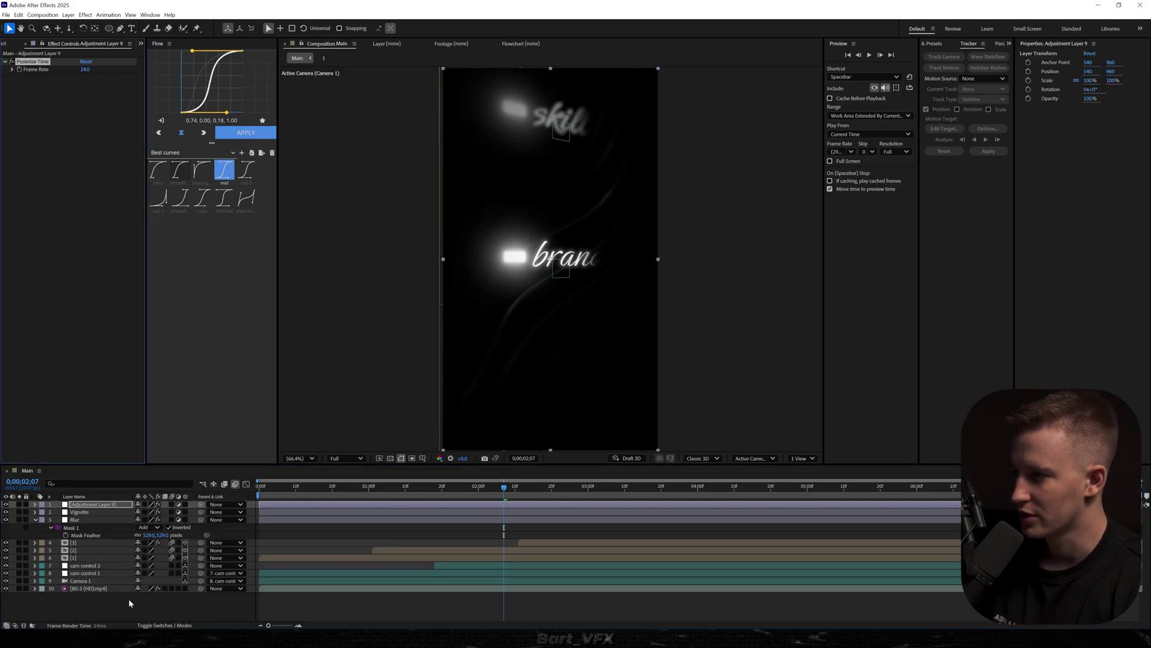
click(85, 69)
text(18)
key(Return)
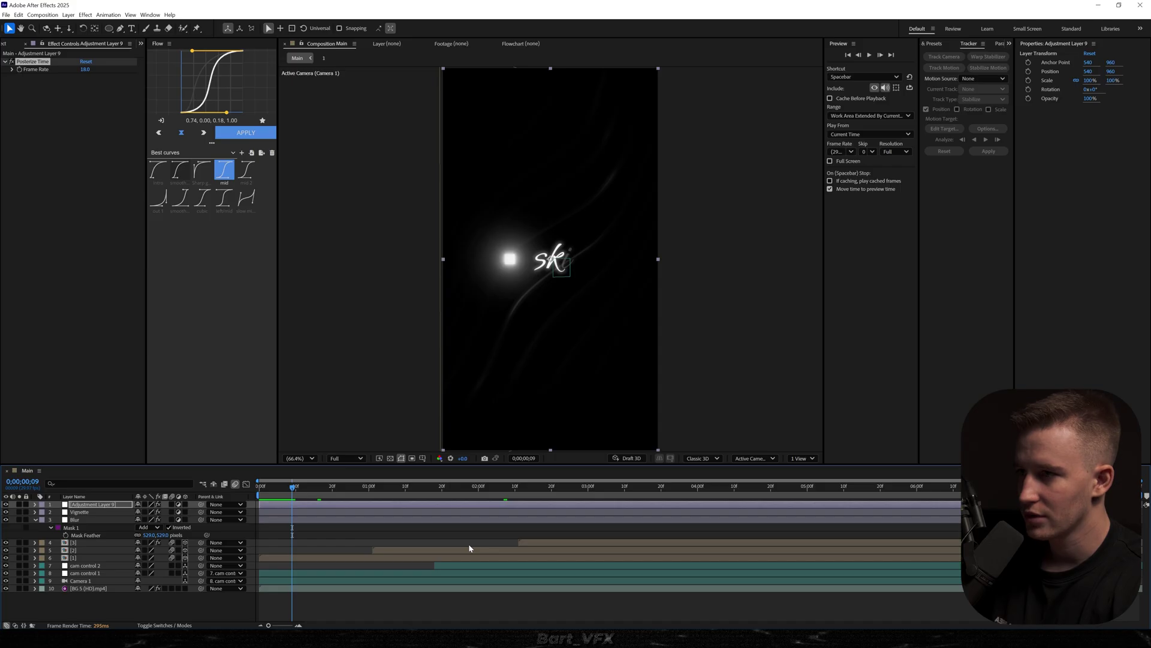
Set the Main composition's motion blur shutter angle to 300° and change its shutter phase.
key(ctrl+k)
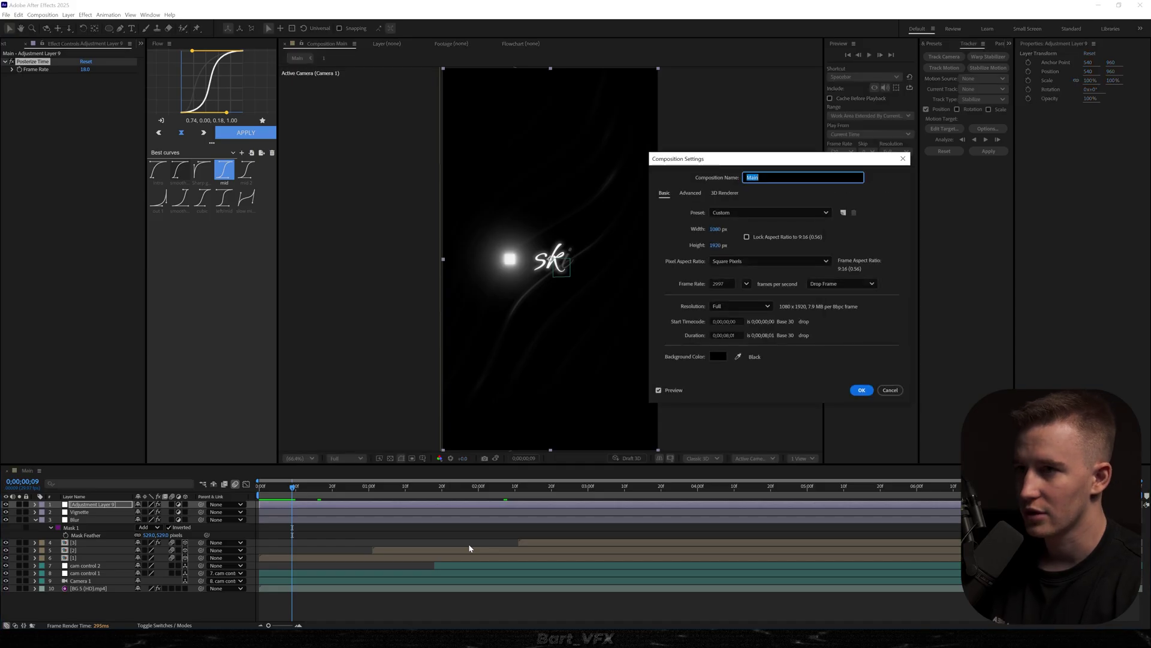
click(690, 193)
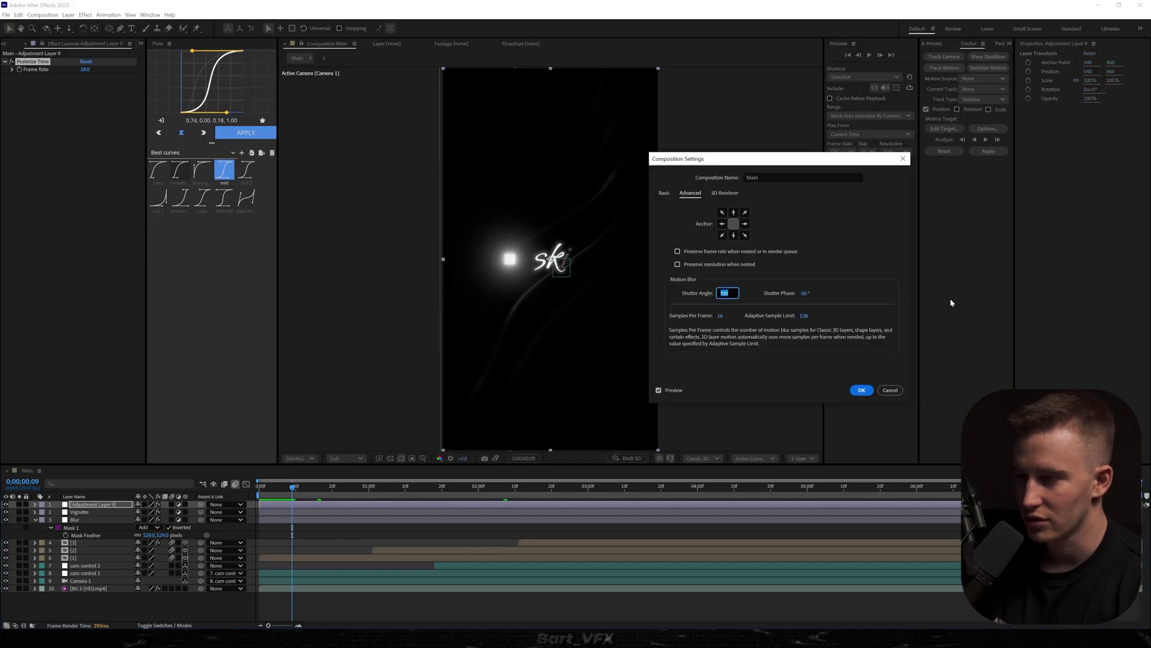
text(300)
key(Tab)
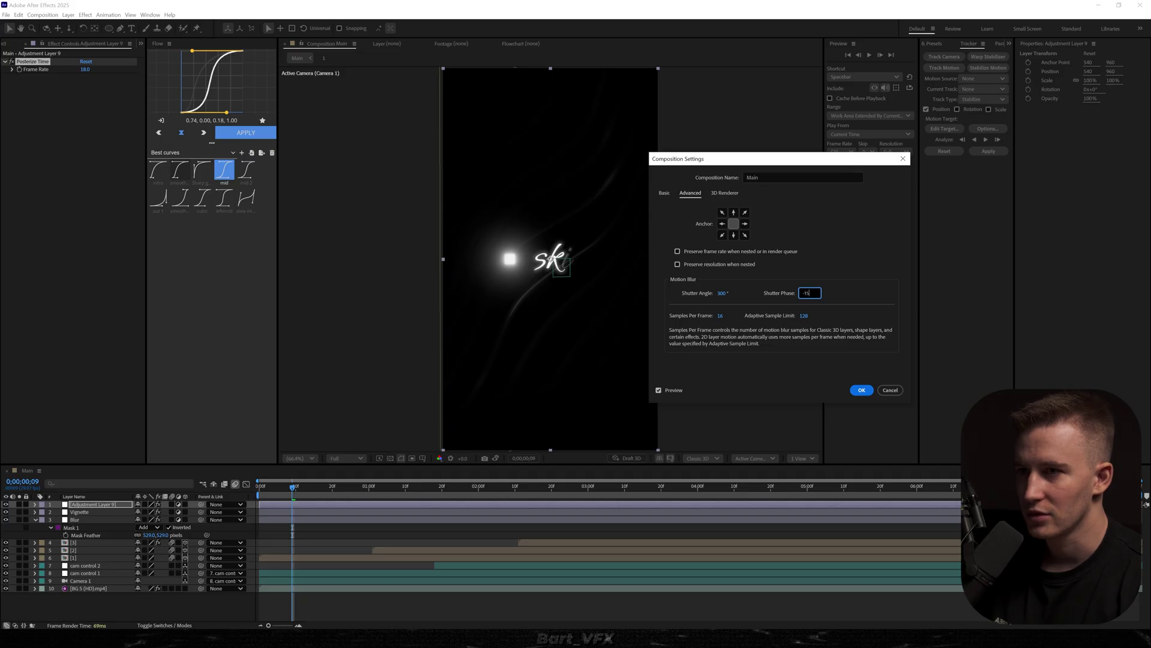
key(Return)
Preview the animation from the start and shift the pre-comp 3 layer about 7 frames later in time.
key(Home)
key(space)
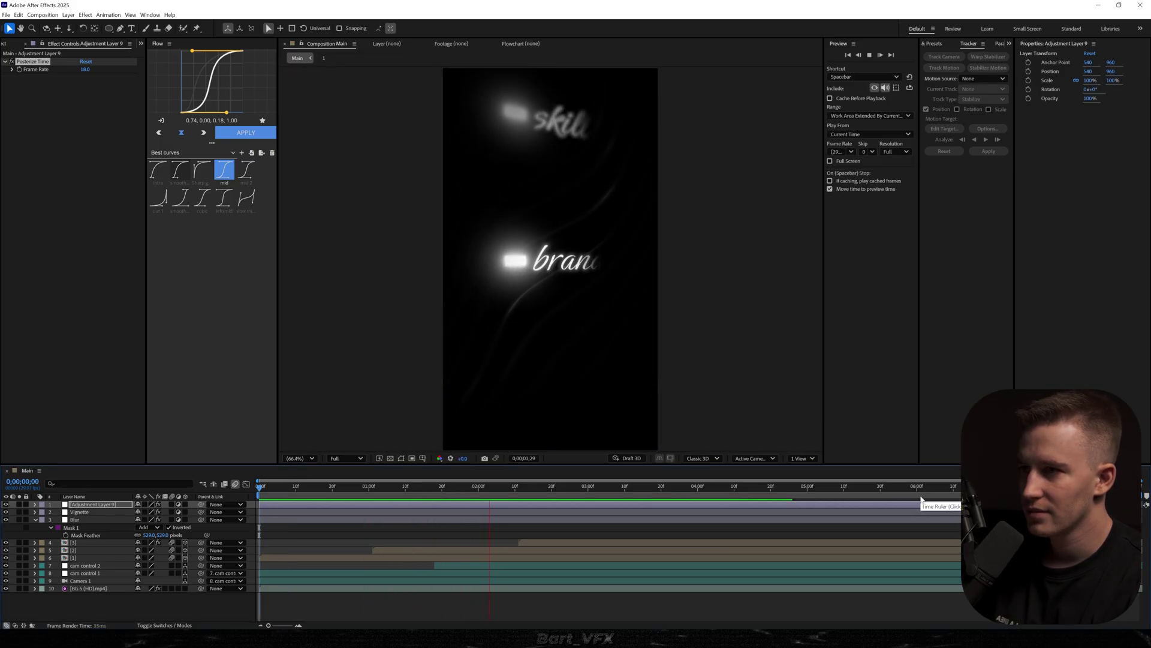
key(space)
drag(536, 542, 561, 542)
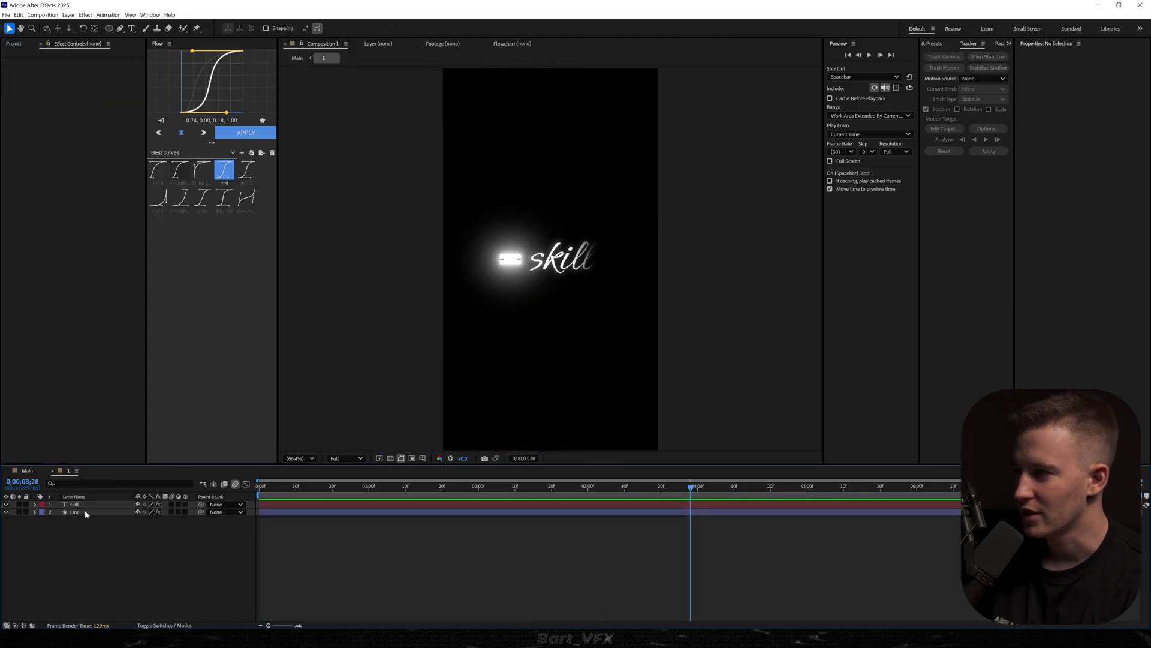
Increase the Deep Glow radius on the line layers inside pre-comps 1, 2 and 3.
click(75, 511)
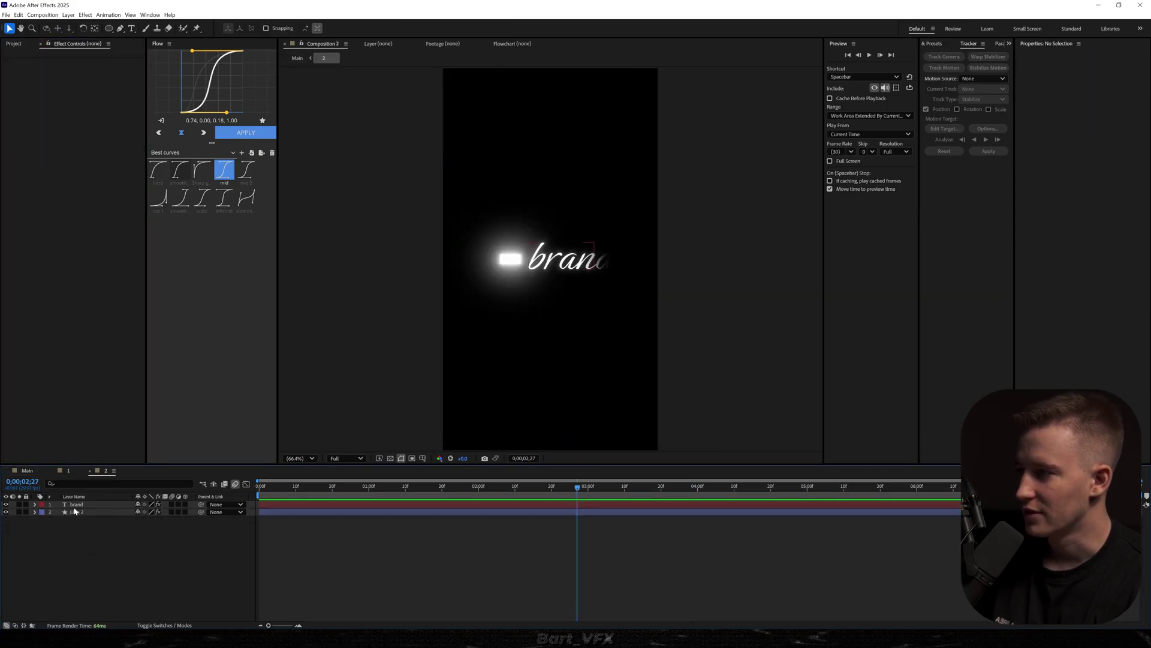
click(75, 511)
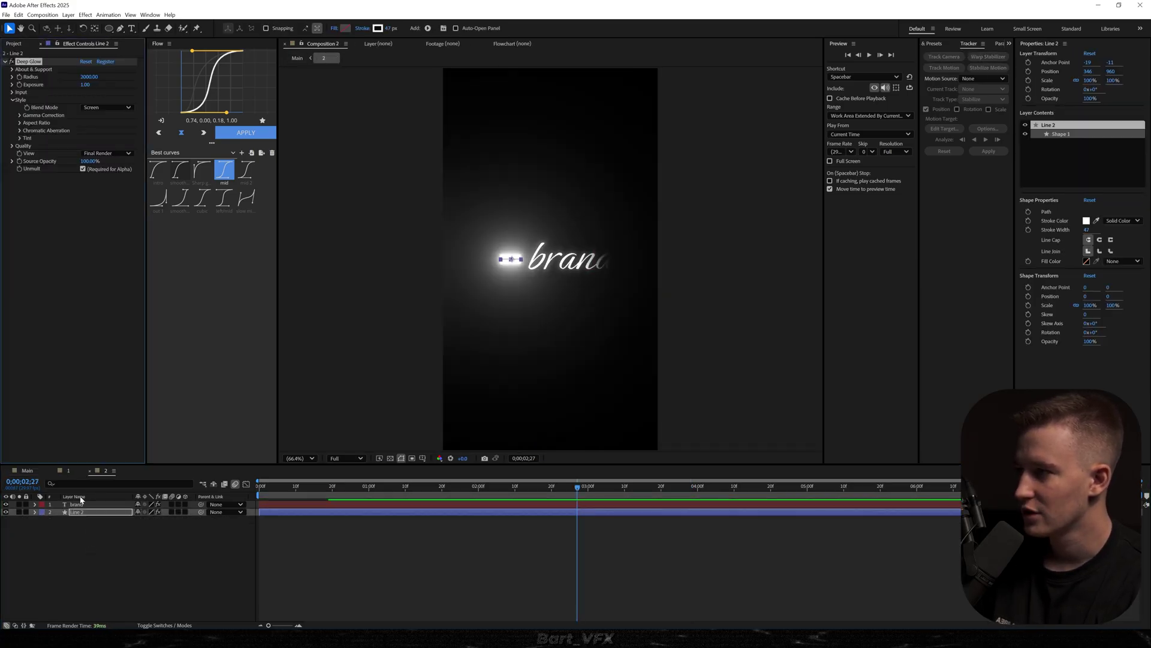
click(27, 470)
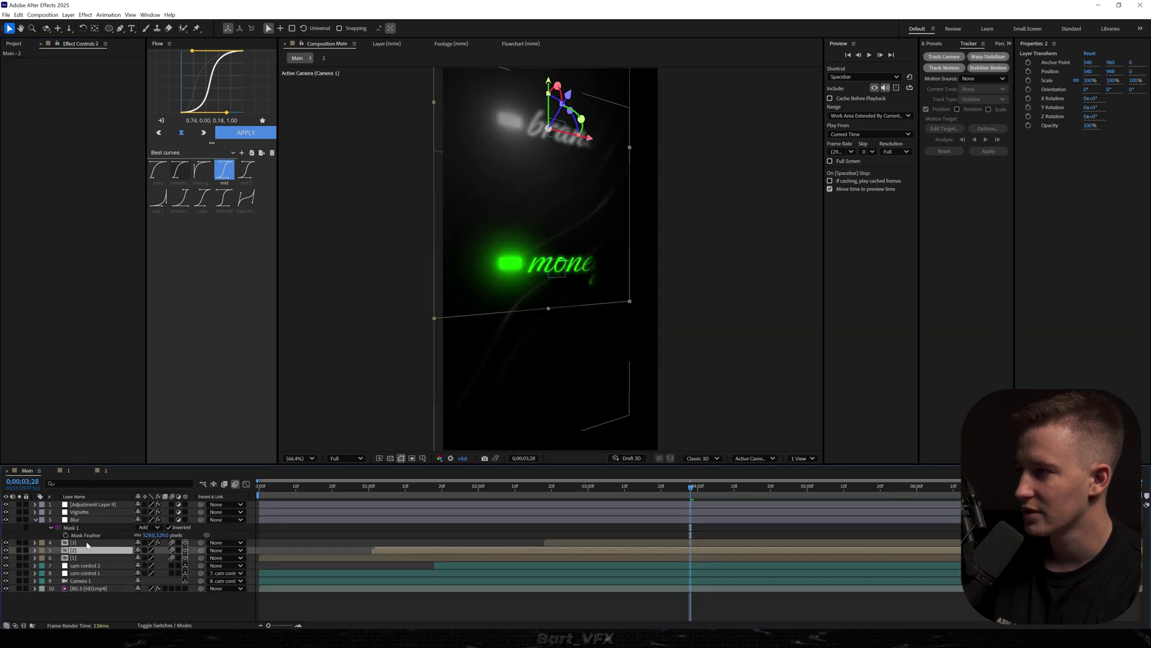
double_click(87, 542)
click(76, 512)
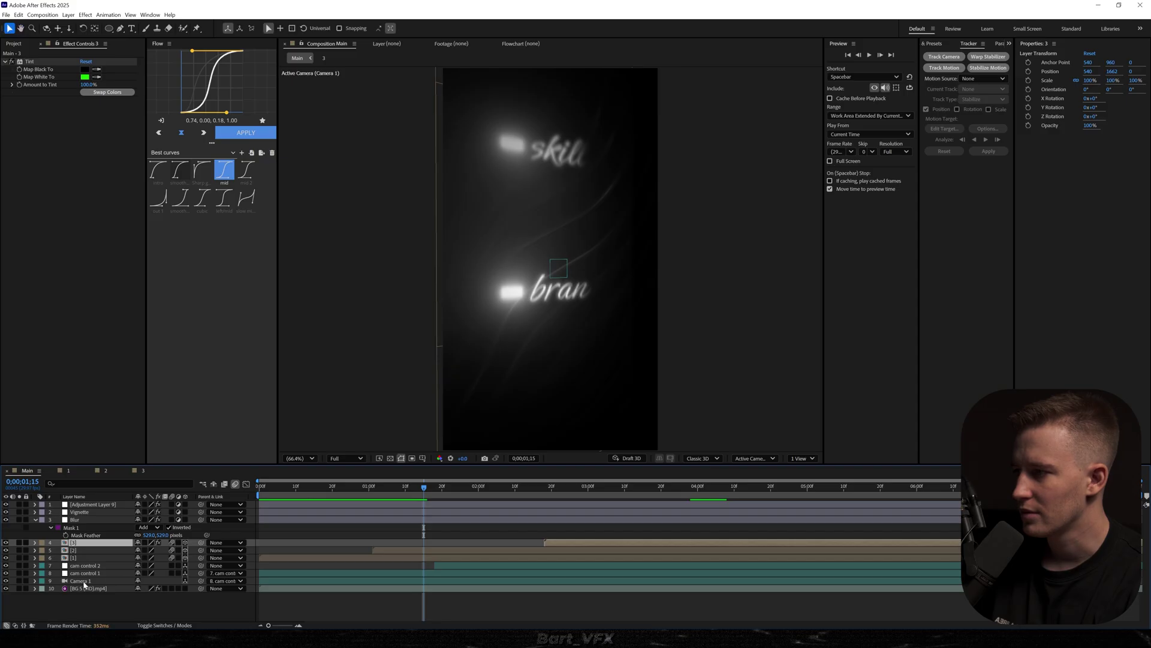
Lower the opacity of the BG 5 (HD).mp4 background layer to about 31%.
click(78, 589)
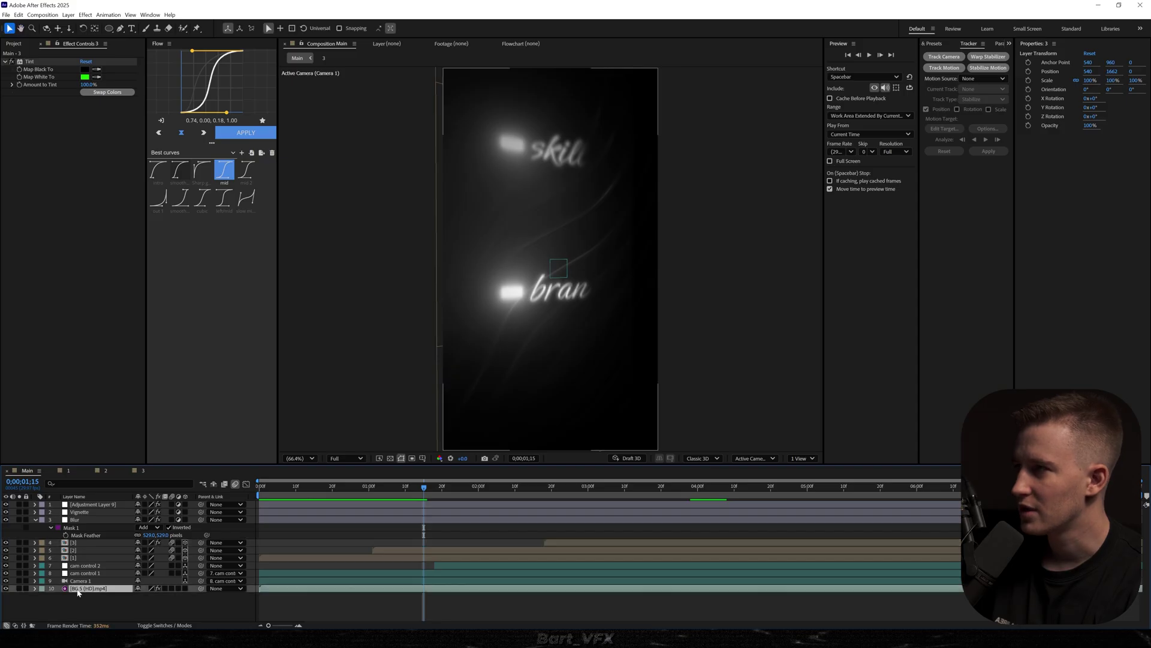
drag(81, 125, 79, 123)
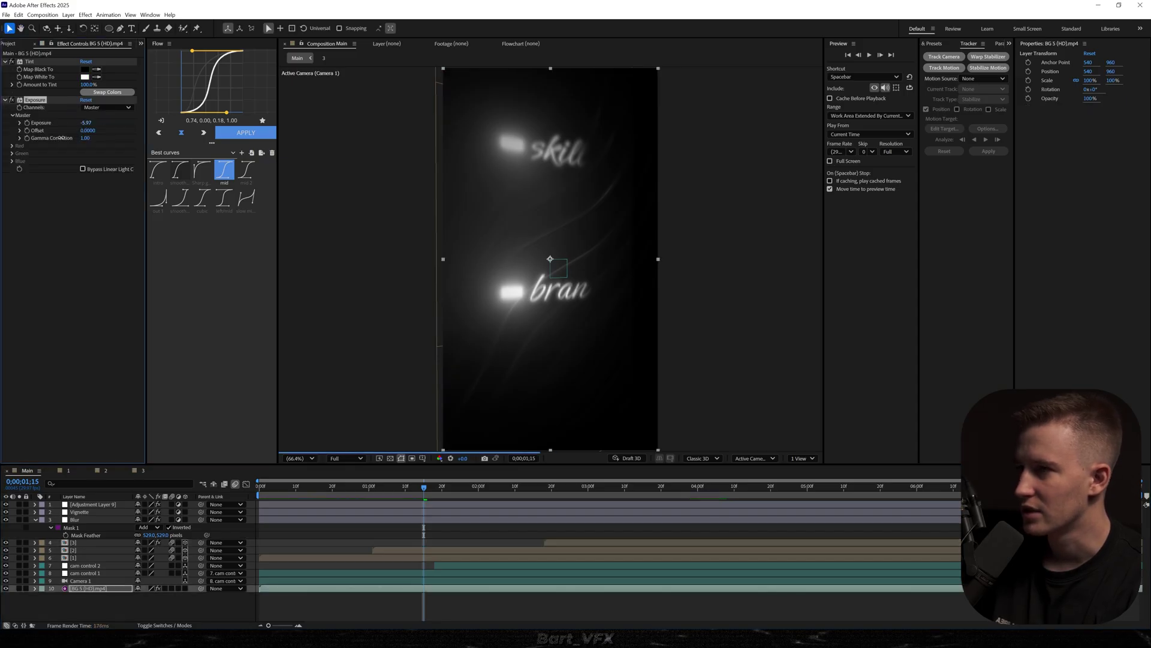
key(ctrl+z)
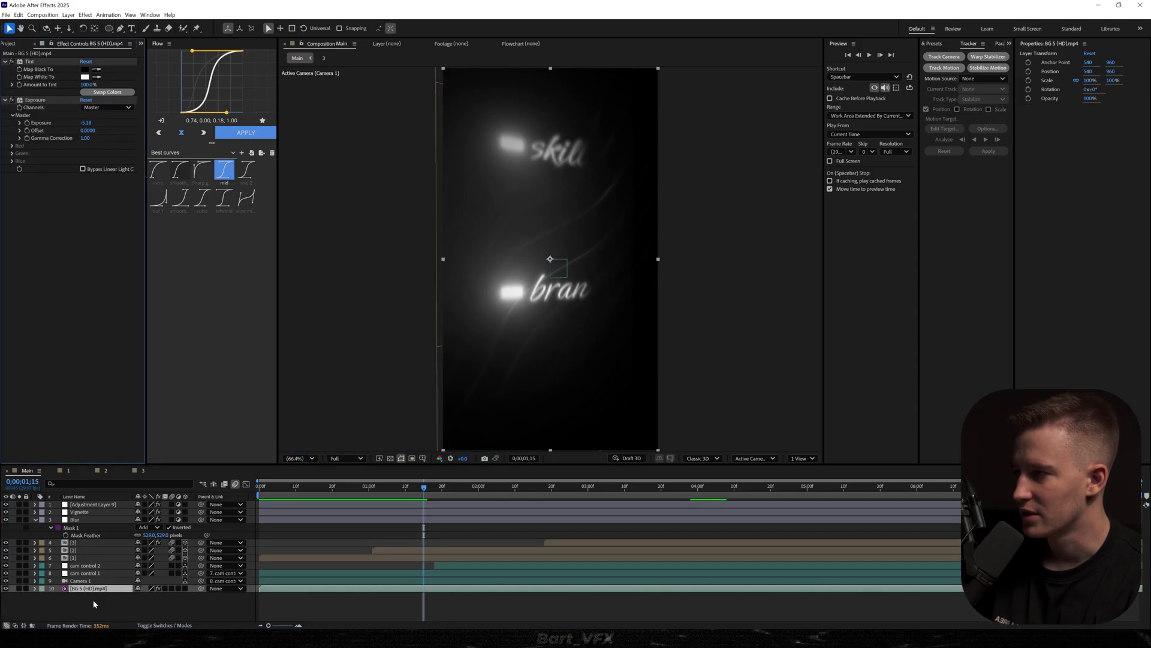
drag(143, 598, 112, 596)
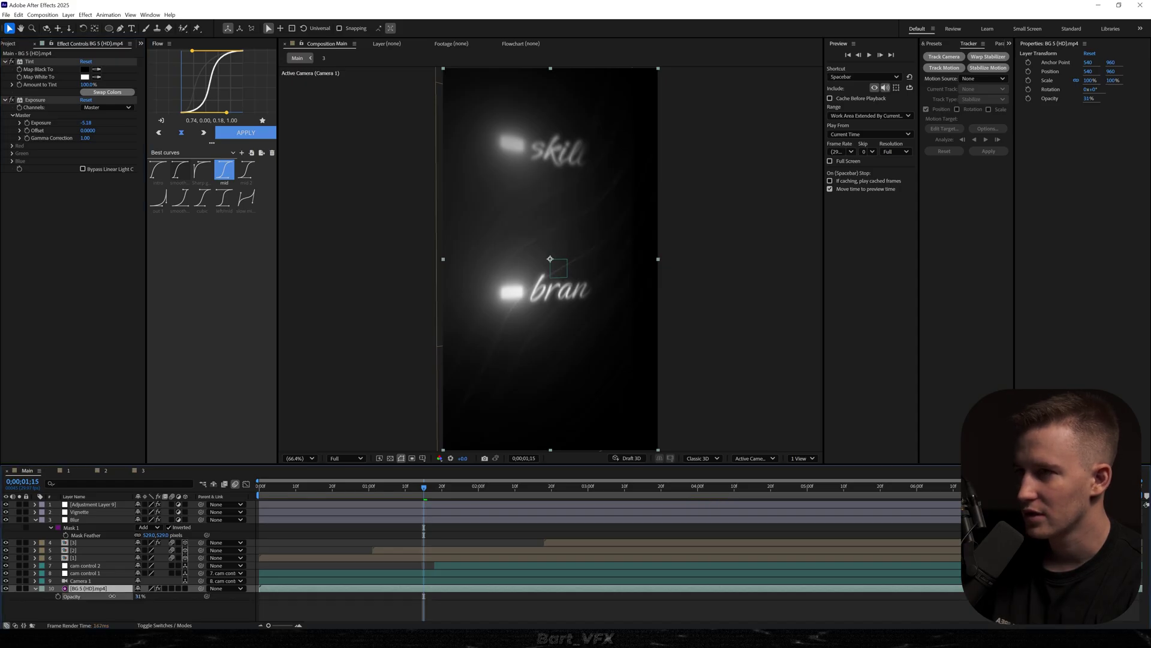